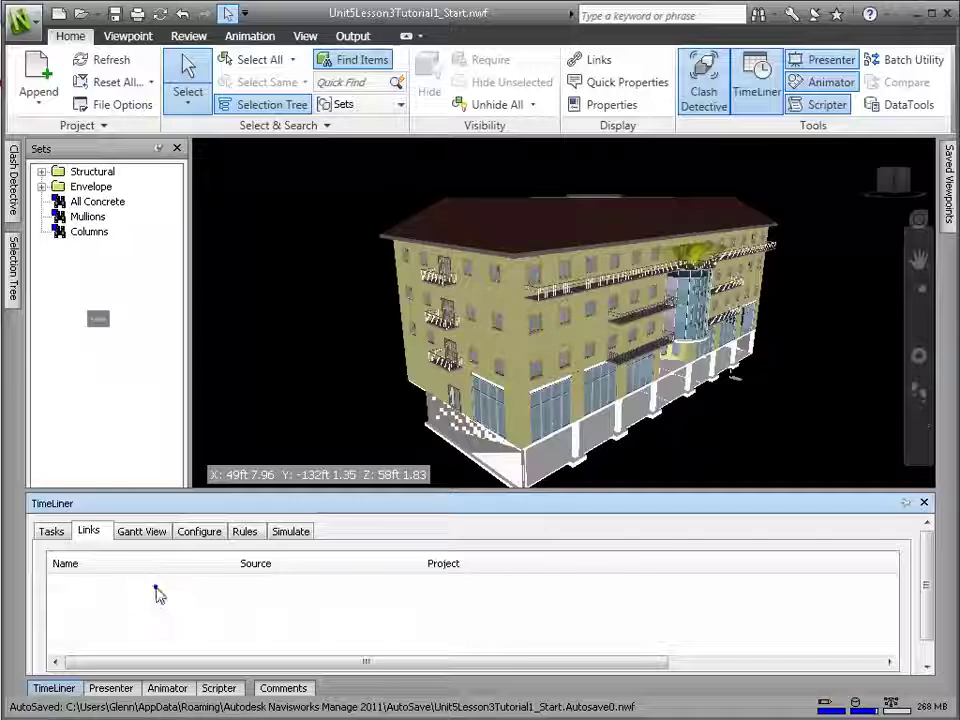
# Add a CSV File link to the TimeLiner using the Sample Construction Schedule file
pyautogui.rightClick(155, 588)
pyautogui.moveTo(220, 602)
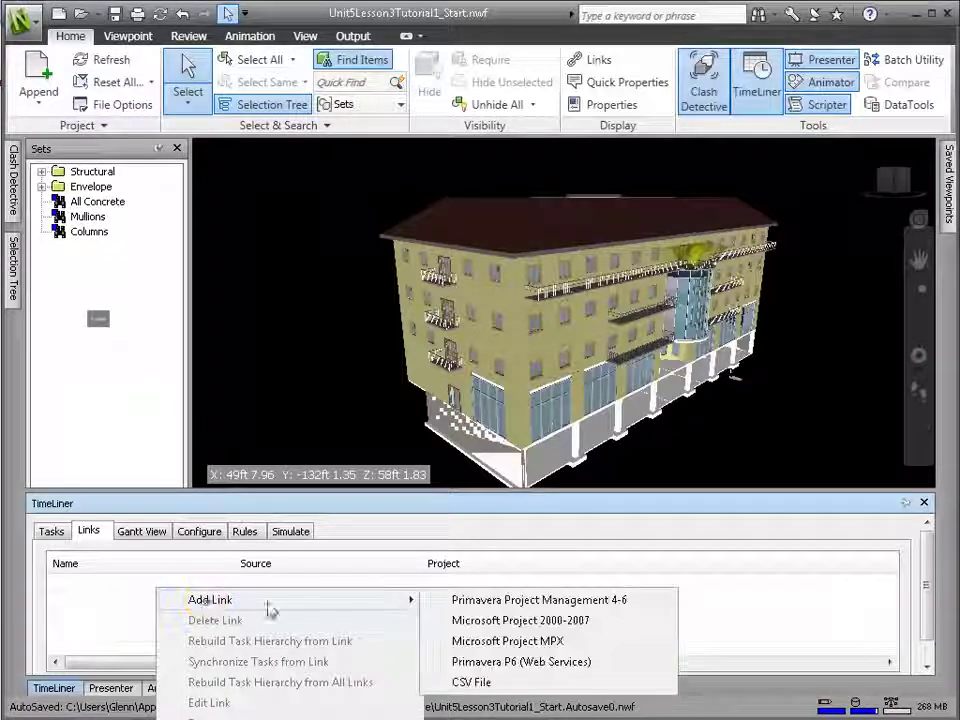
pyautogui.click(472, 683)
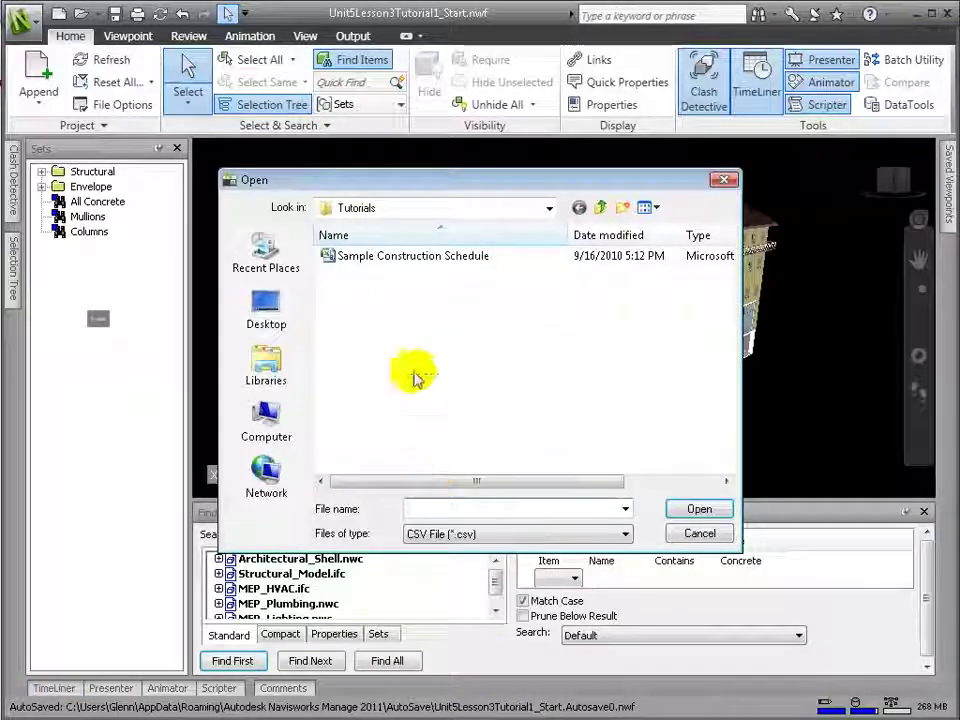
pyautogui.click(408, 258)
pyautogui.click(699, 509)
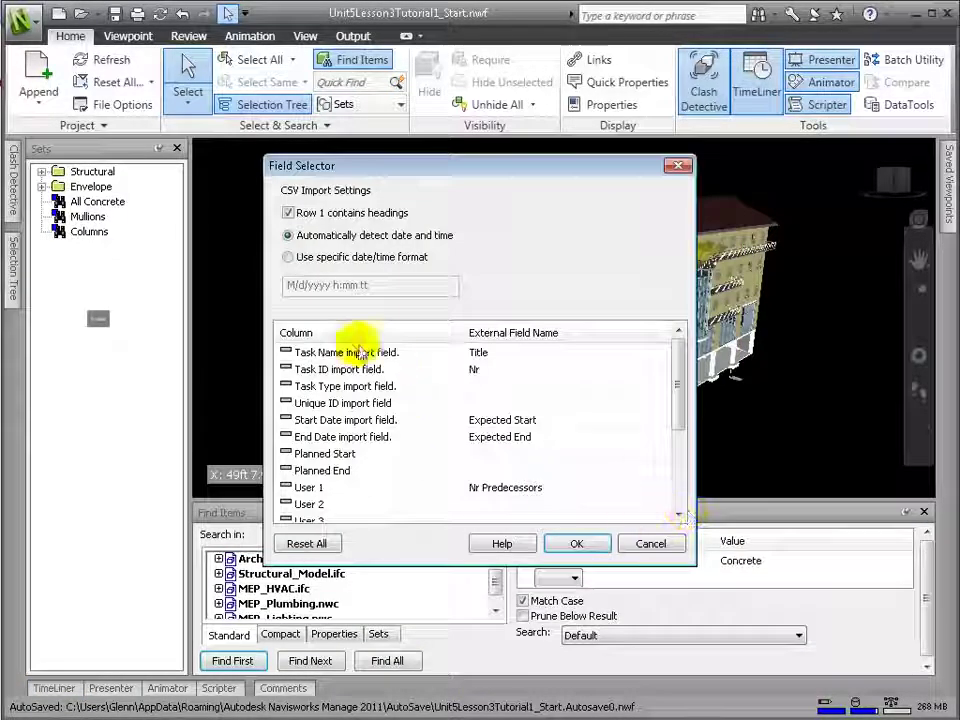
# Check the Title, Nr, Expected Start and Expected End field mappings and accept the CSV import settings
pyautogui.click(535, 355)
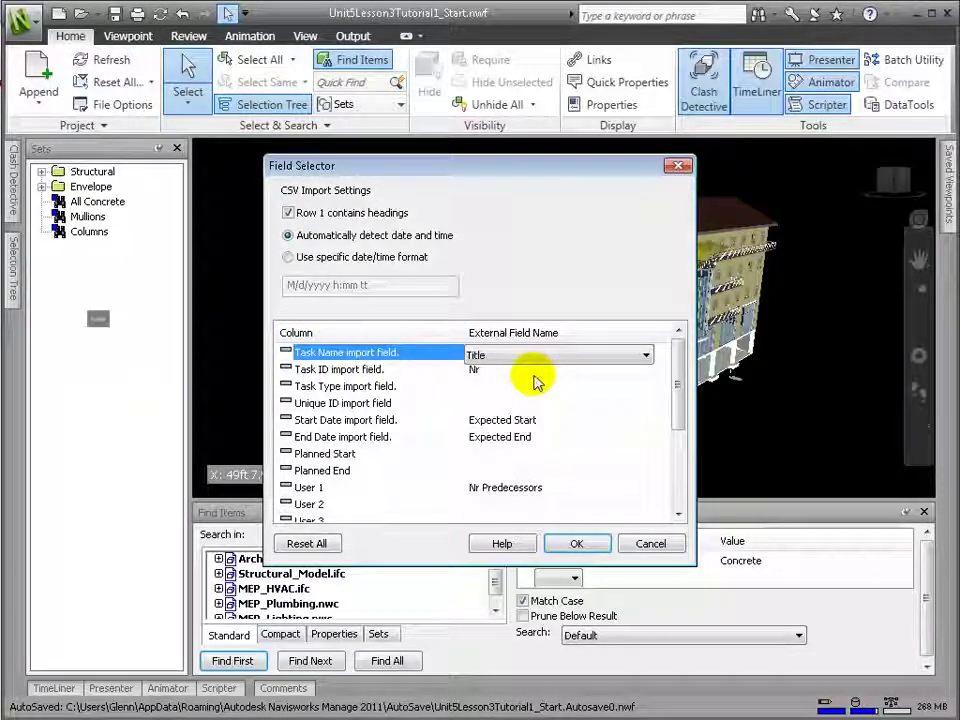
pyautogui.click(536, 372)
pyautogui.click(513, 420)
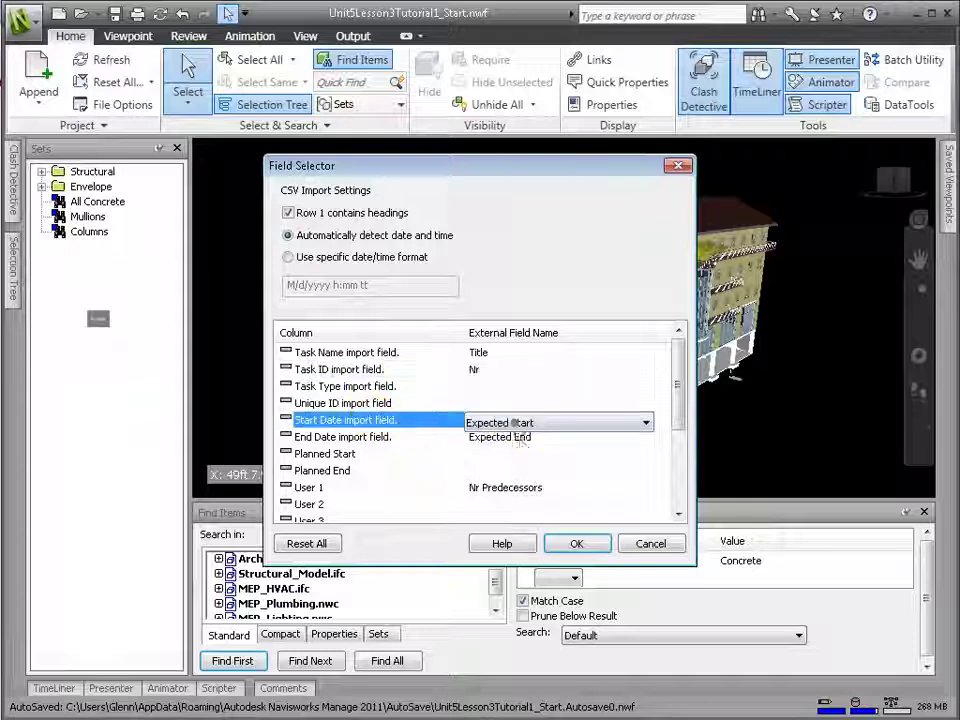
pyautogui.click(520, 440)
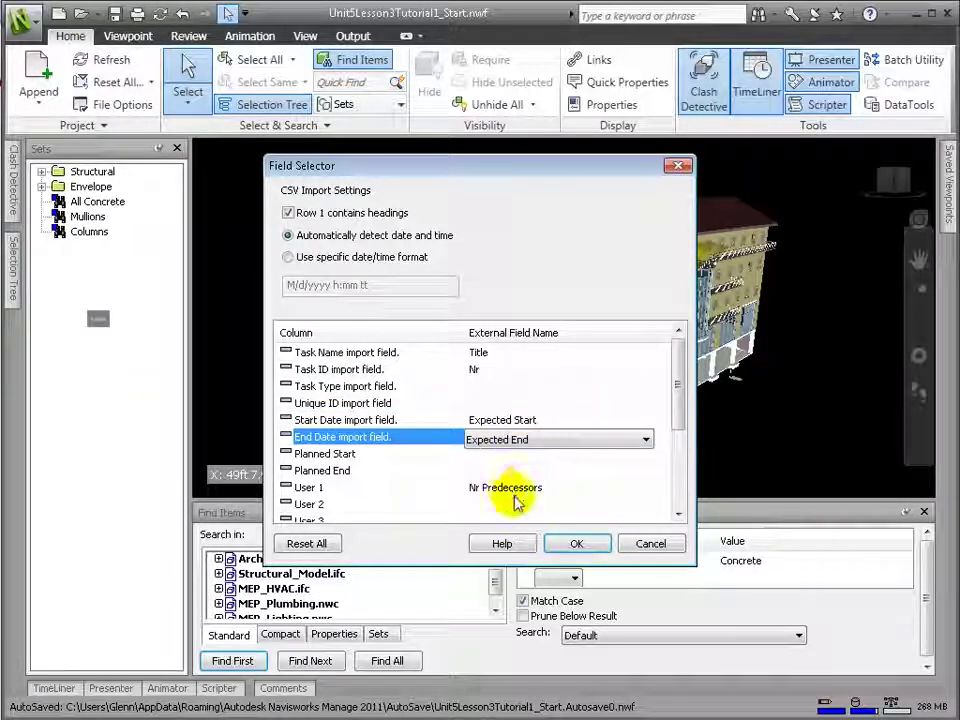
pyautogui.click(580, 546)
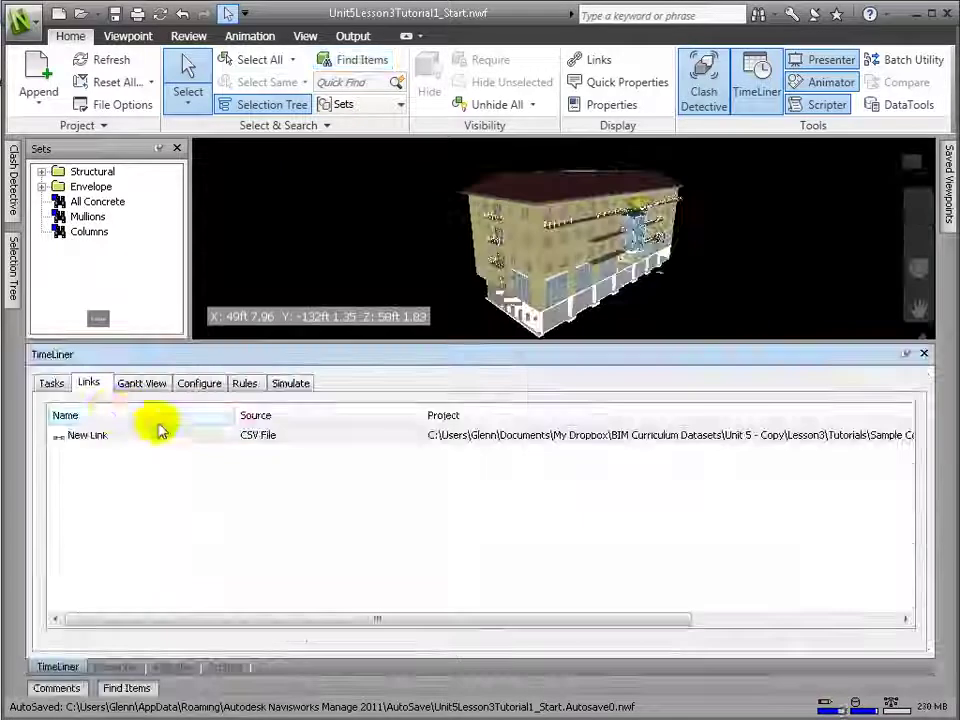
# Rebuild the task hierarchy from the new link and widen the Name column in the task list
pyautogui.rightClick(111, 436)
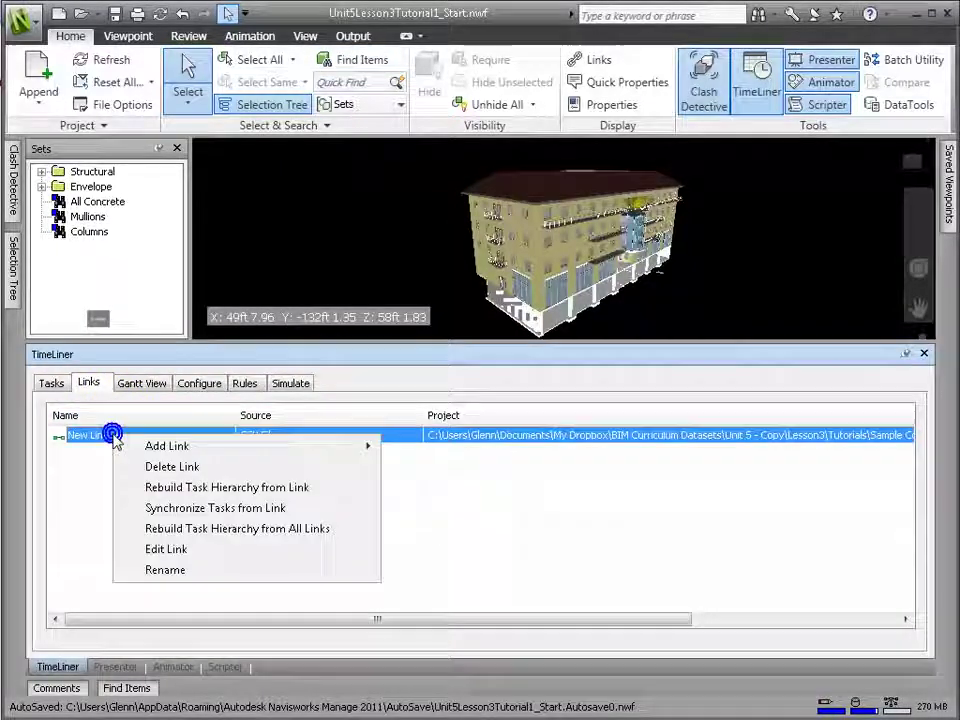
pyautogui.click(178, 487)
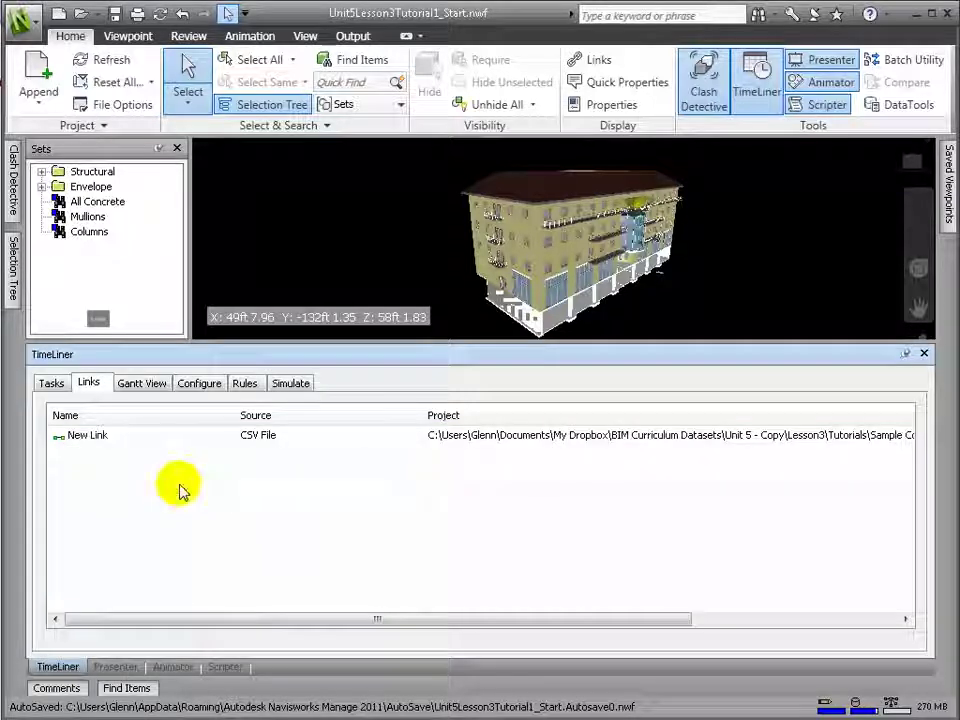
pyautogui.click(51, 383)
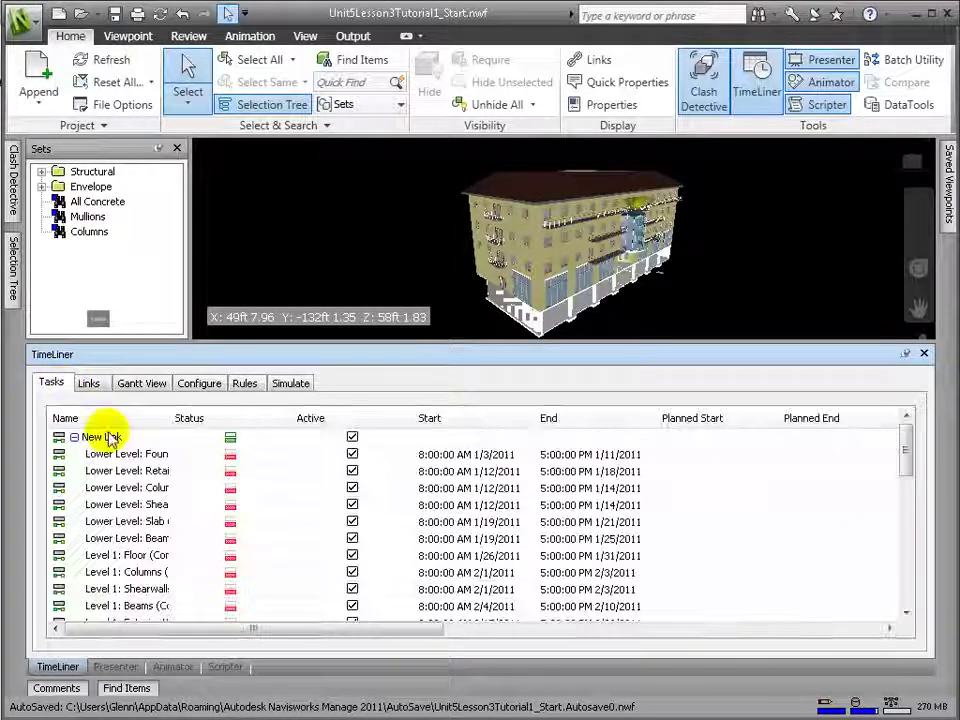
pyautogui.moveTo(169, 408); pyautogui.dragTo(318, 414)
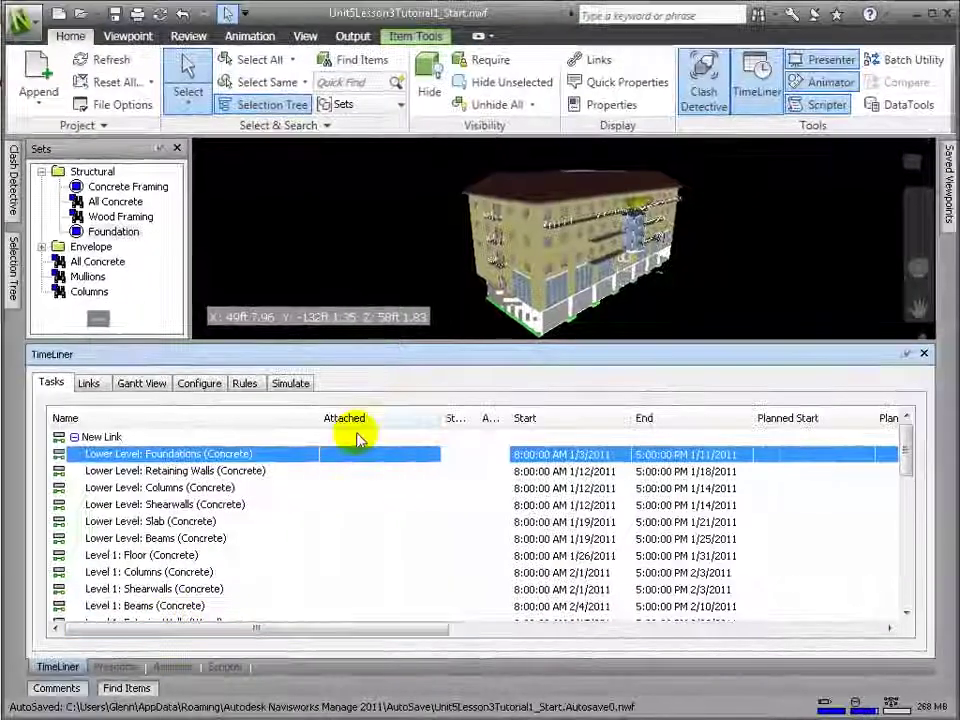
# Attach the Foundation selection set from the Structural folder to the Lower Level: Foundations (Concrete) task
pyautogui.rightClick(358, 439)
pyautogui.click(343, 456)
pyautogui.click(411, 461)
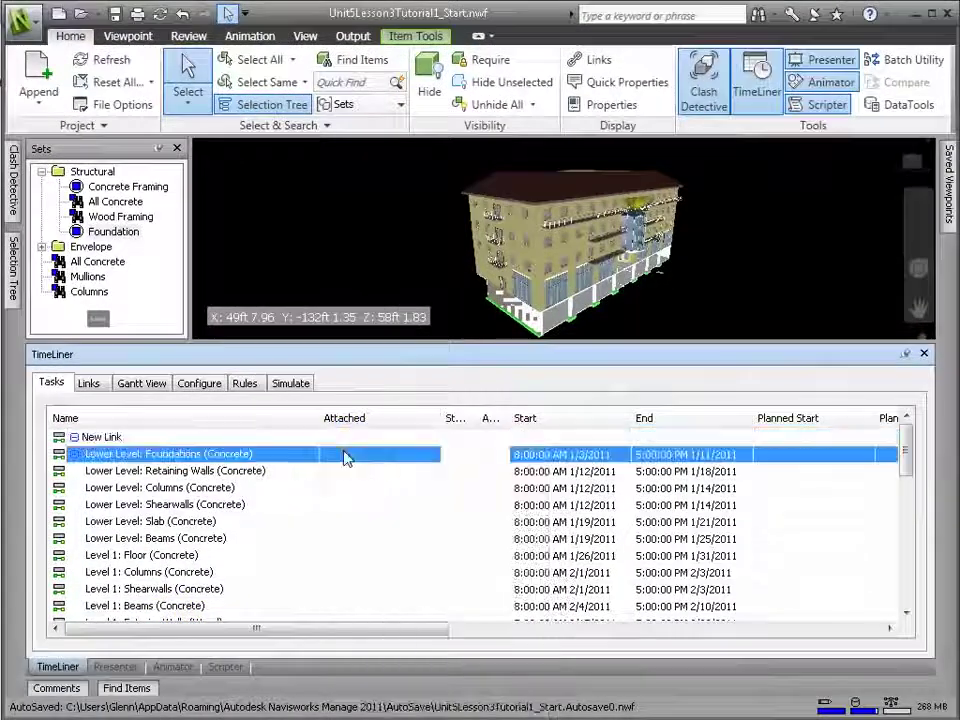
pyautogui.rightClick(420, 459)
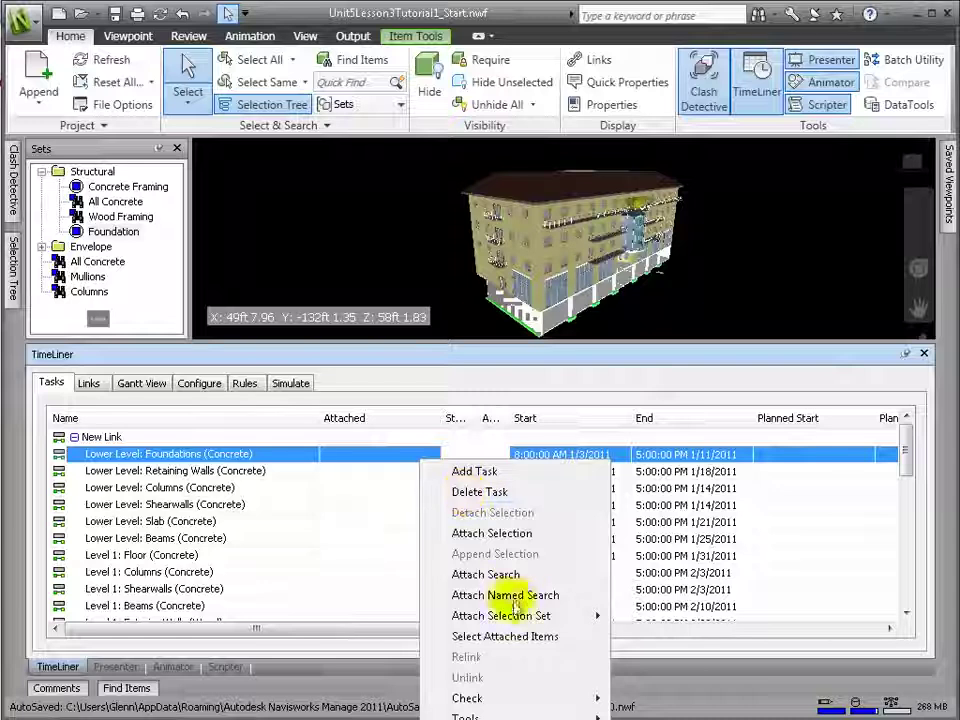
pyautogui.moveTo(500, 615)
pyautogui.moveTo(675, 617)
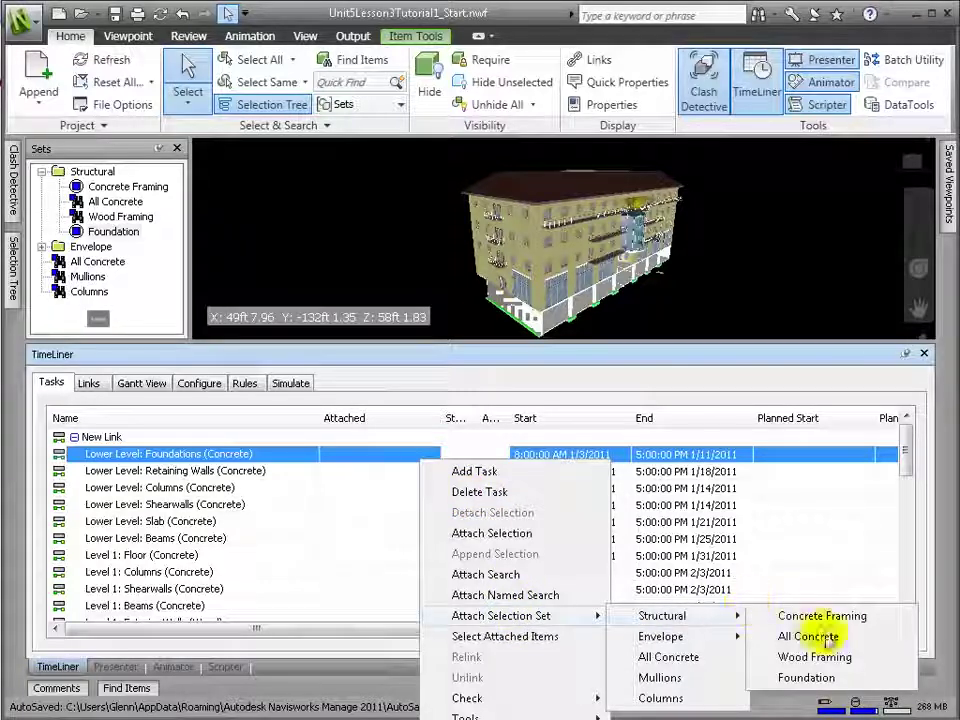
pyautogui.click(818, 678)
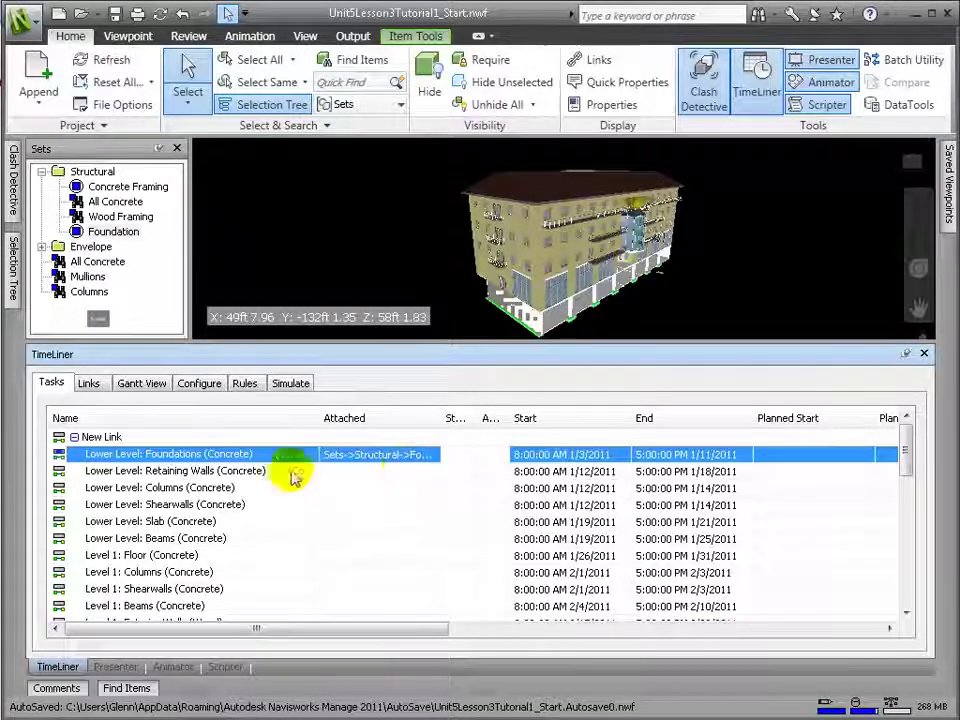
# Go through the remaining Lower Level and Level 1 tasks to examine which model elements each one needs
pyautogui.click(226, 472)
pyautogui.click(212, 488)
pyautogui.click(202, 505)
pyautogui.click(195, 524)
pyautogui.click(186, 538)
pyautogui.click(184, 555)
pyautogui.click(182, 572)
pyautogui.click(180, 589)
pyautogui.click(178, 606)
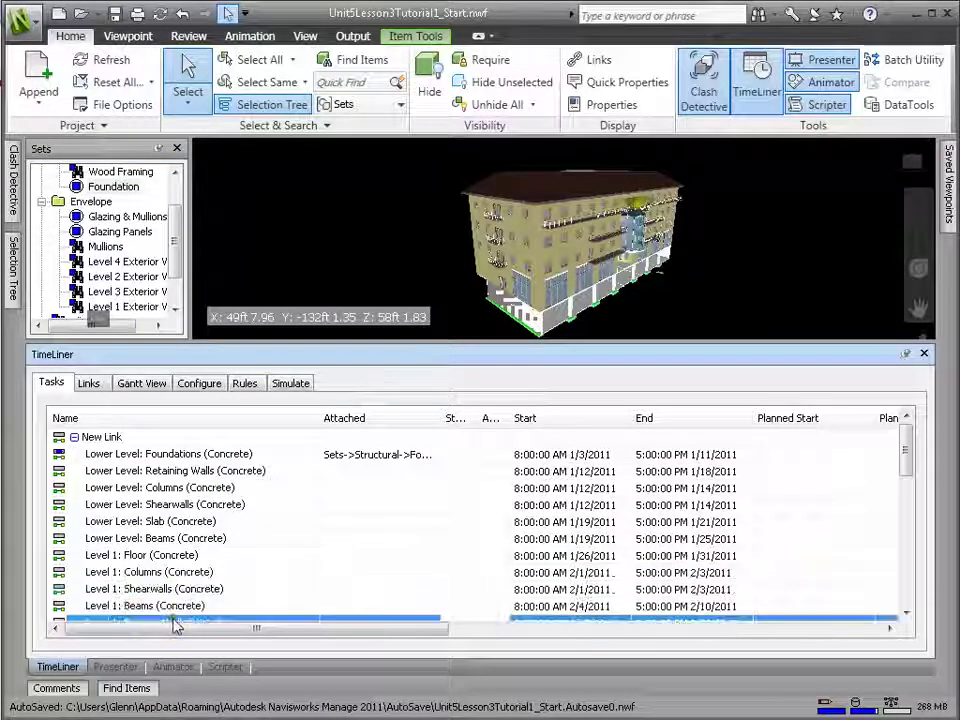
pyautogui.click(177, 622)
# Collapse the TimeLiner window and select all walls of the same Revit type as the basement wall below Level 1
pyautogui.click(906, 354)
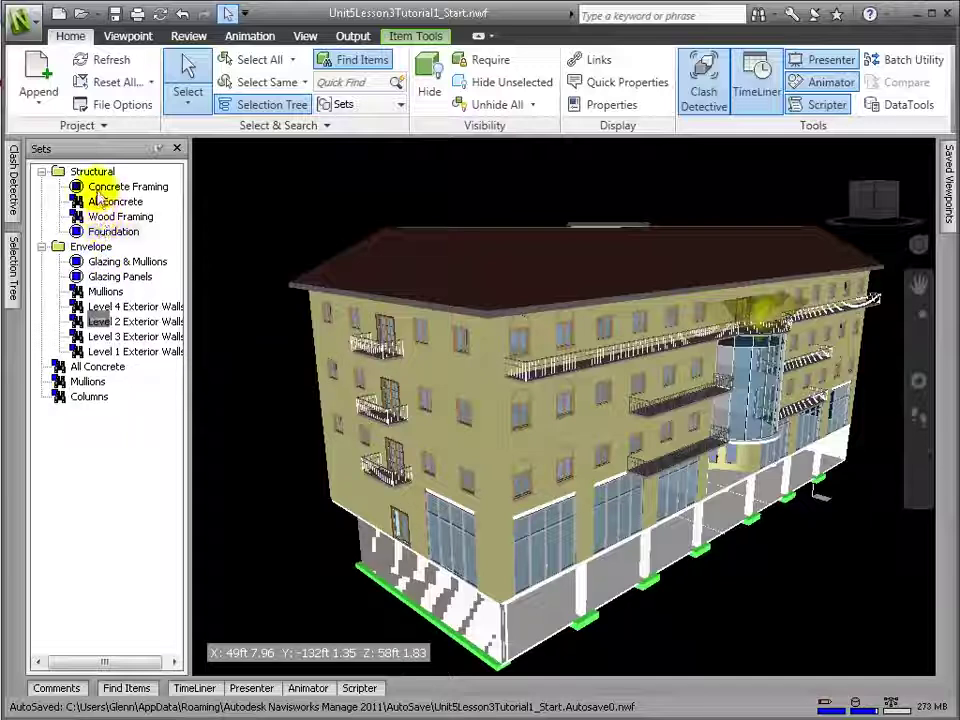
pyautogui.click(500, 625)
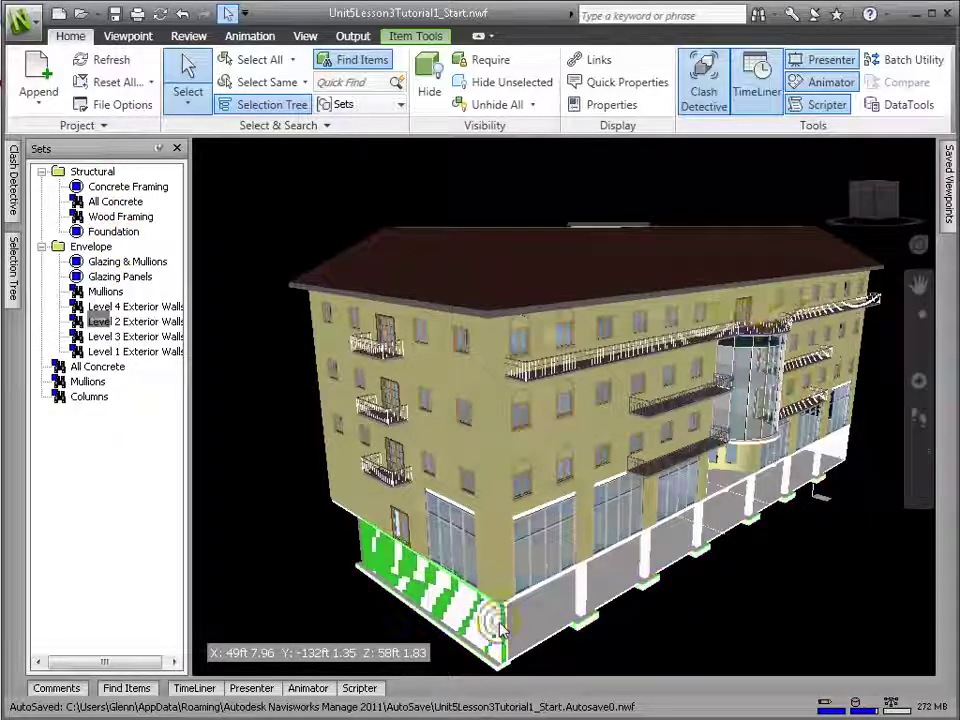
pyautogui.click(305, 84)
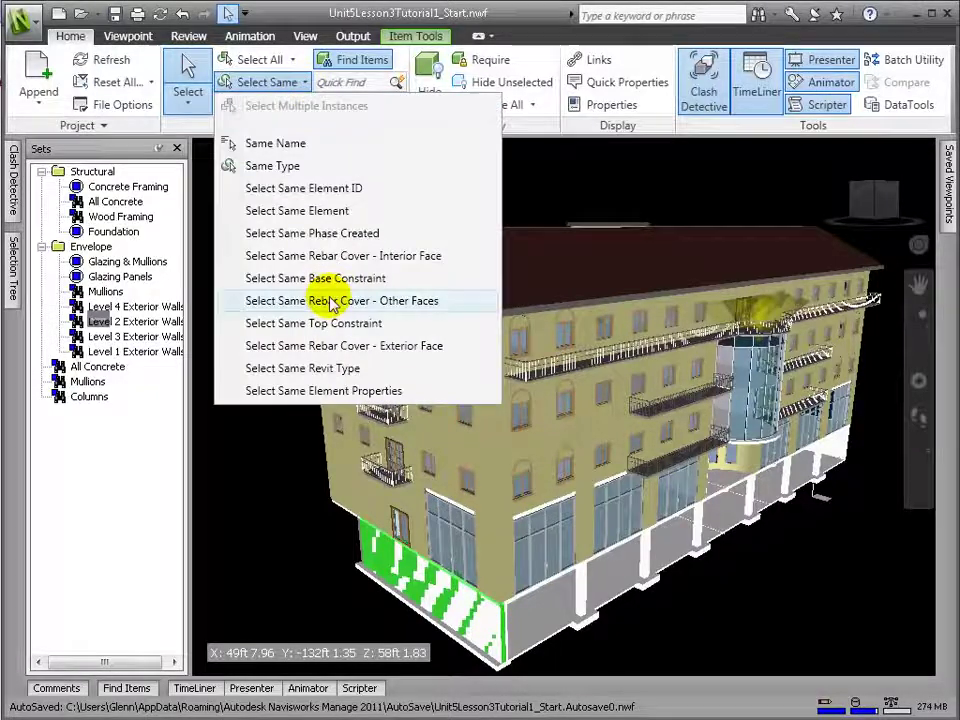
pyautogui.click(349, 371)
pyautogui.keyDown('shift'); pyautogui.moveTo(760, 556); pyautogui.dragTo(735, 570, button='middle'); pyautogui.keyUp('shift')
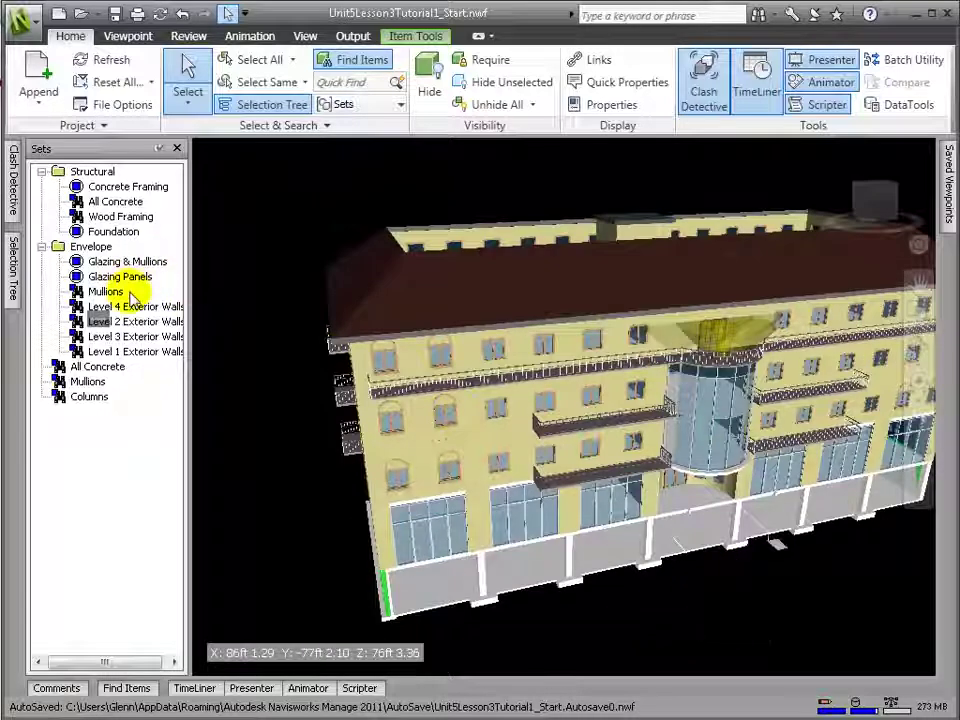
# Save the selected walls as a selection set named Retaining Walls and move it into the Structural folder
pyautogui.rightClick(155, 212)
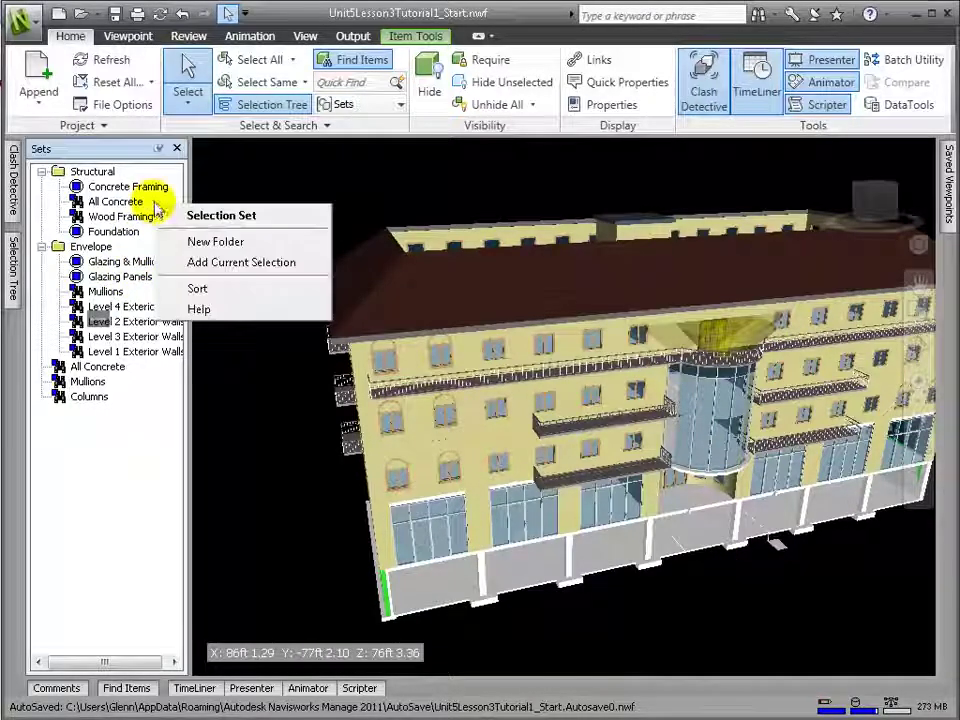
pyautogui.click(195, 262)
pyautogui.write('Retaining Walls')
pyautogui.press('Return')
pyautogui.moveTo(100, 411); pyautogui.dragTo(88, 176)
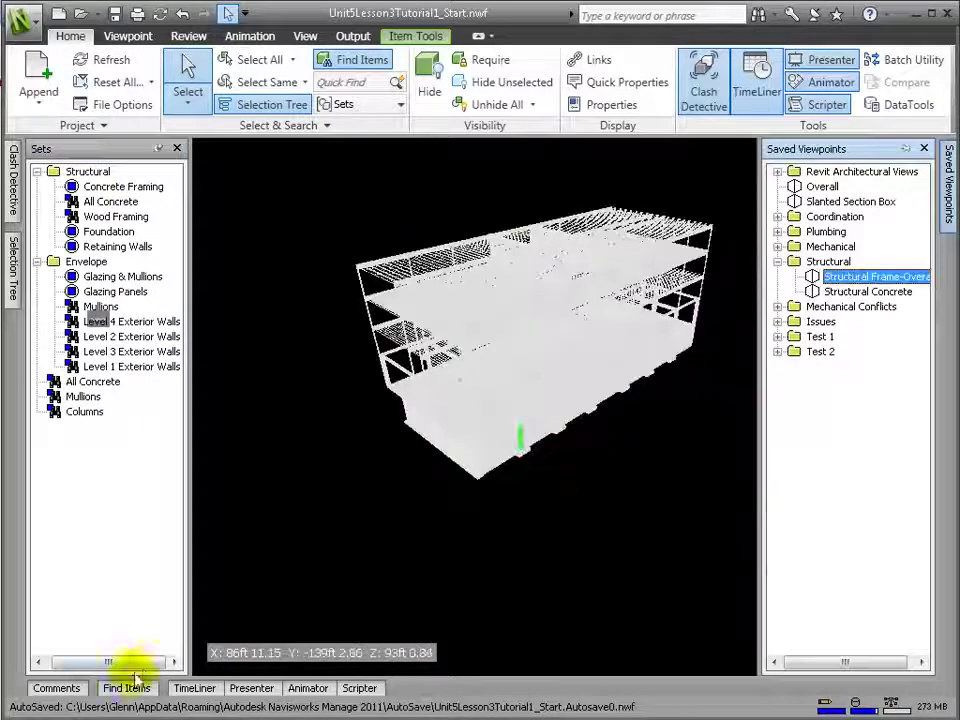
# Find all items in the Lower Level of Structural_Model.ifc whose name contains "column", with case matching off
pyautogui.click(126, 688)
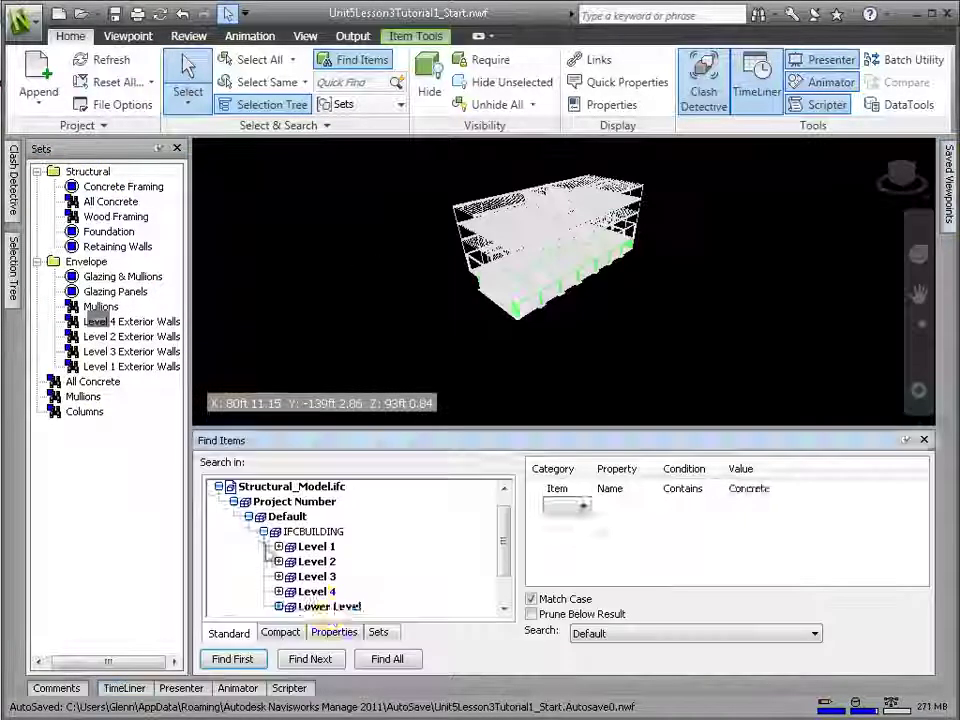
pyautogui.click(328, 606)
pyautogui.click(559, 491)
pyautogui.click(755, 489)
pyautogui.write('column')
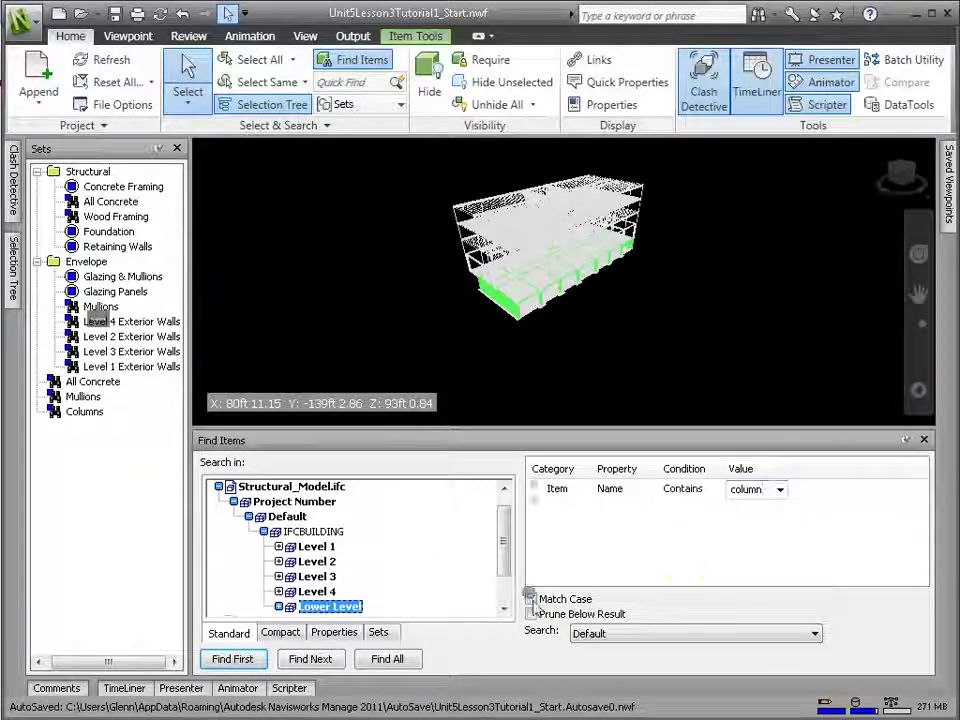
pyautogui.click(386, 660)
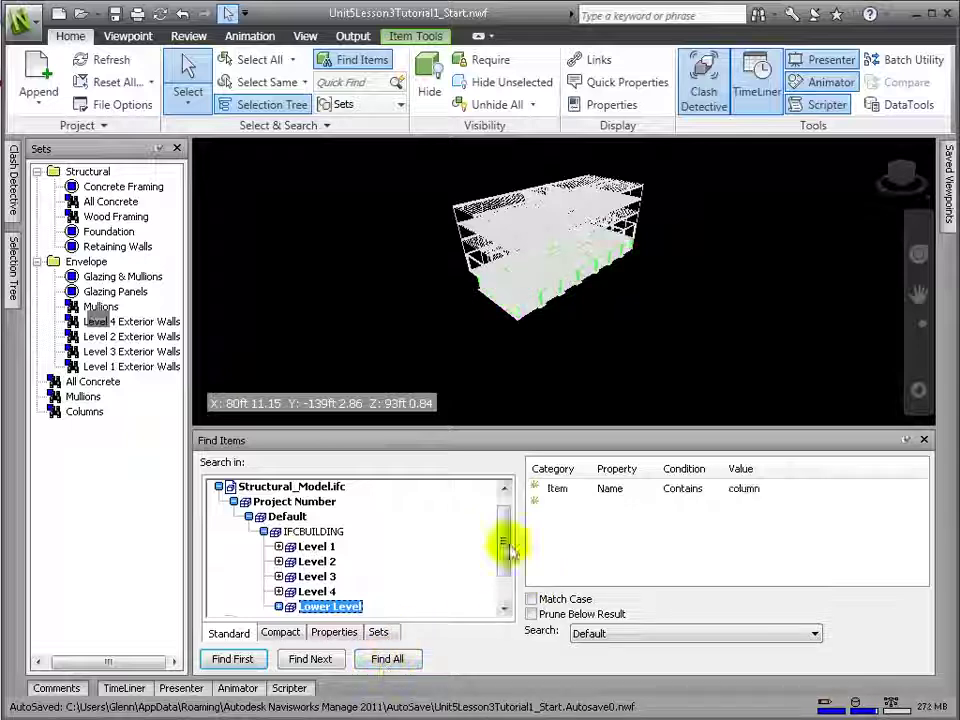
pyautogui.keyDown('shift'); pyautogui.moveTo(601, 375); pyautogui.dragTo(601, 353, button='middle'); pyautogui.keyUp('shift')
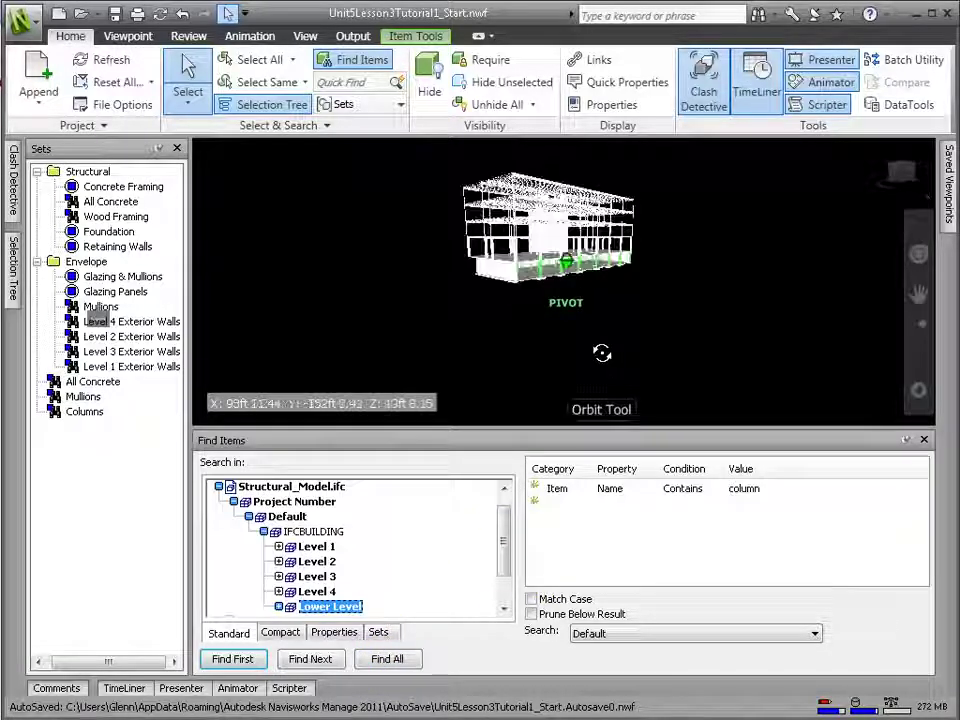
# Add the found columns to the Structural folder as a selection set named Lower Level Columns
pyautogui.rightClick(125, 187)
pyautogui.click(231, 254)
pyautogui.write('Lower Level Columns')
pyautogui.press('Return')
# In the Overall viewpoint, find all Stucco items on Level 1 of Architectural_Shell.nwc and update the Level 1 Exterior Walls search set
pyautogui.click(135, 381)
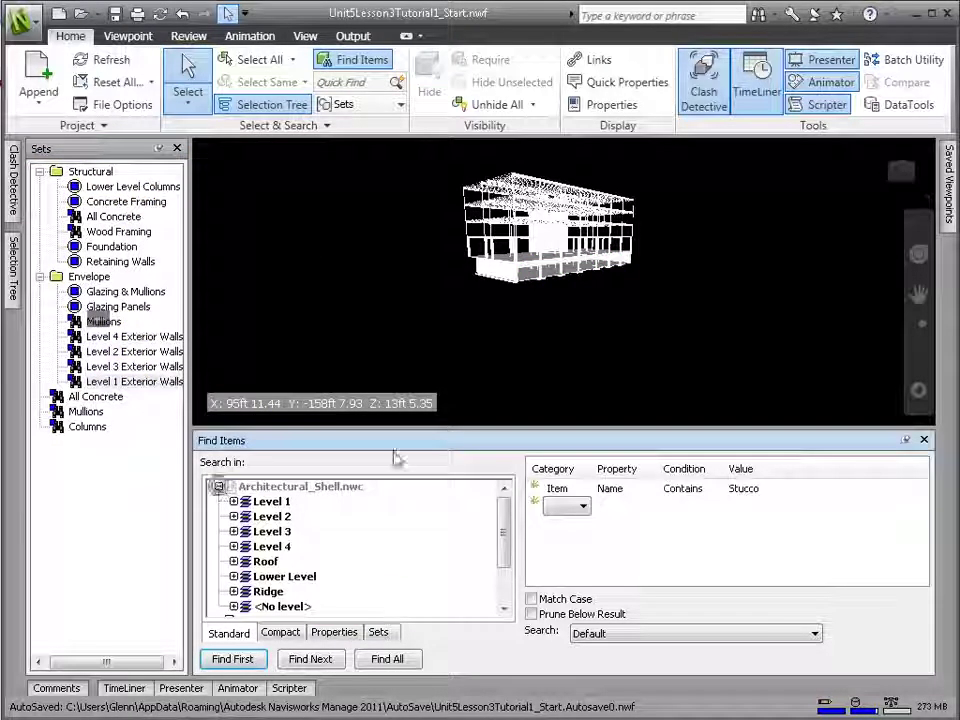
pyautogui.moveTo(949, 185)
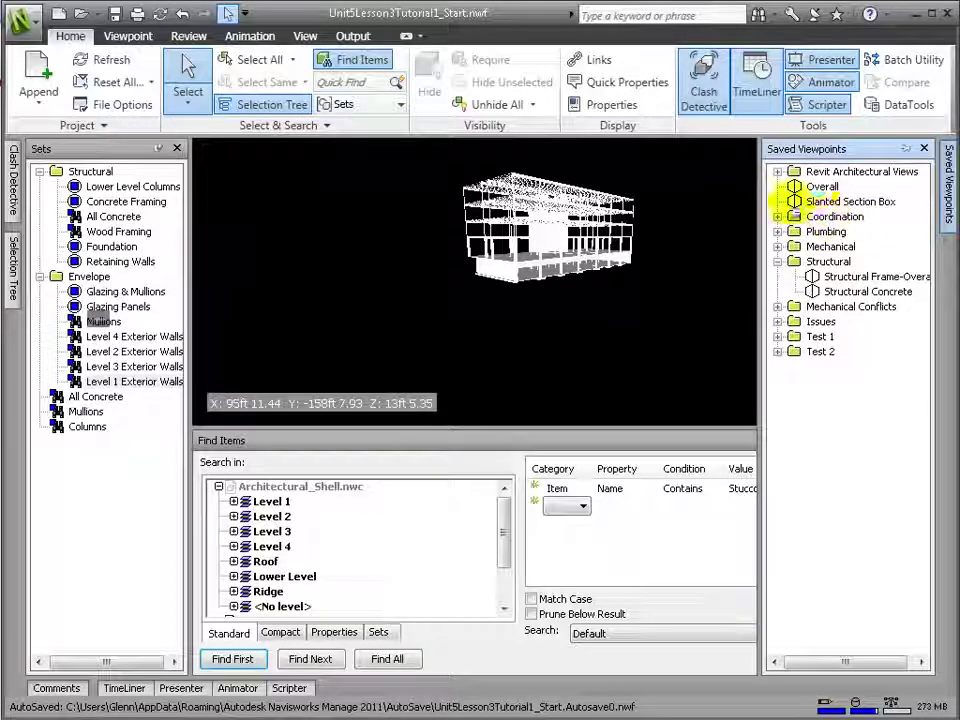
pyautogui.click(820, 188)
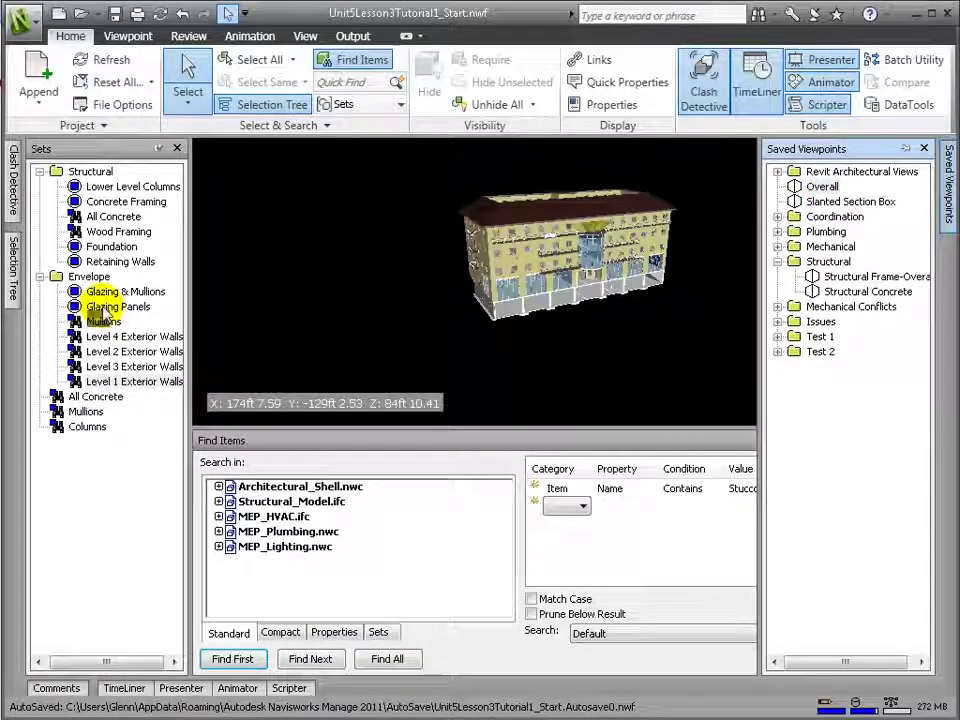
pyautogui.click(221, 487)
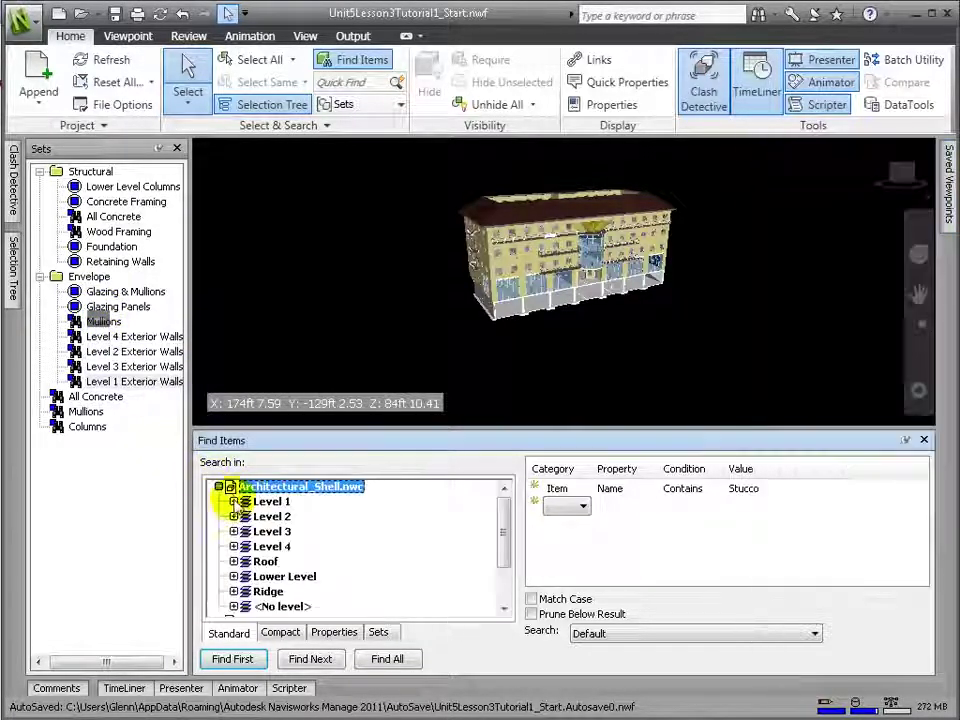
pyautogui.click(268, 503)
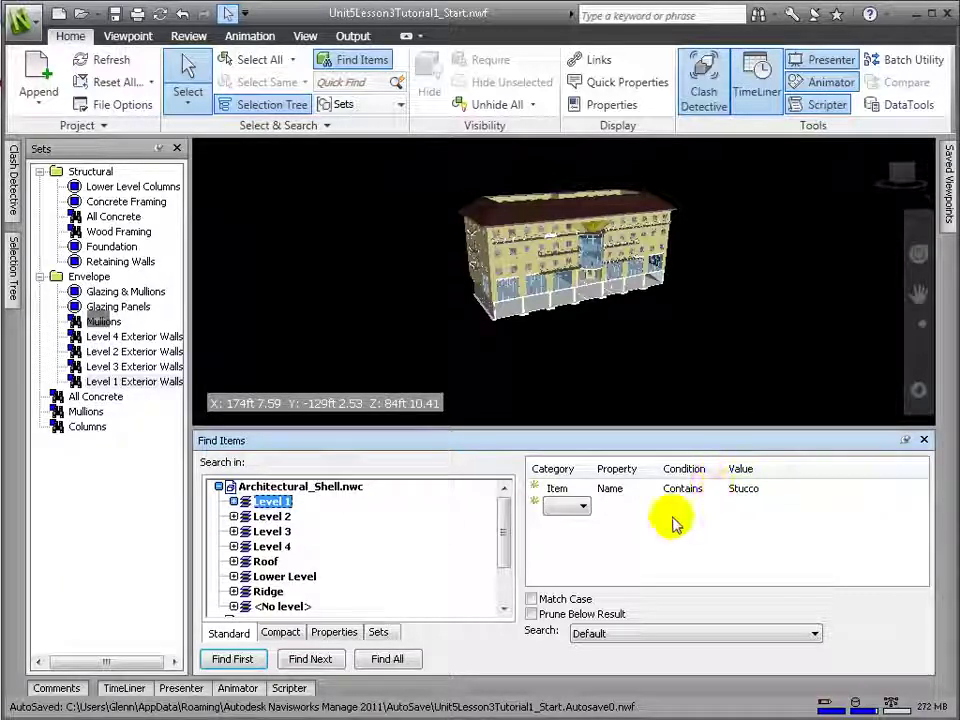
pyautogui.click(390, 658)
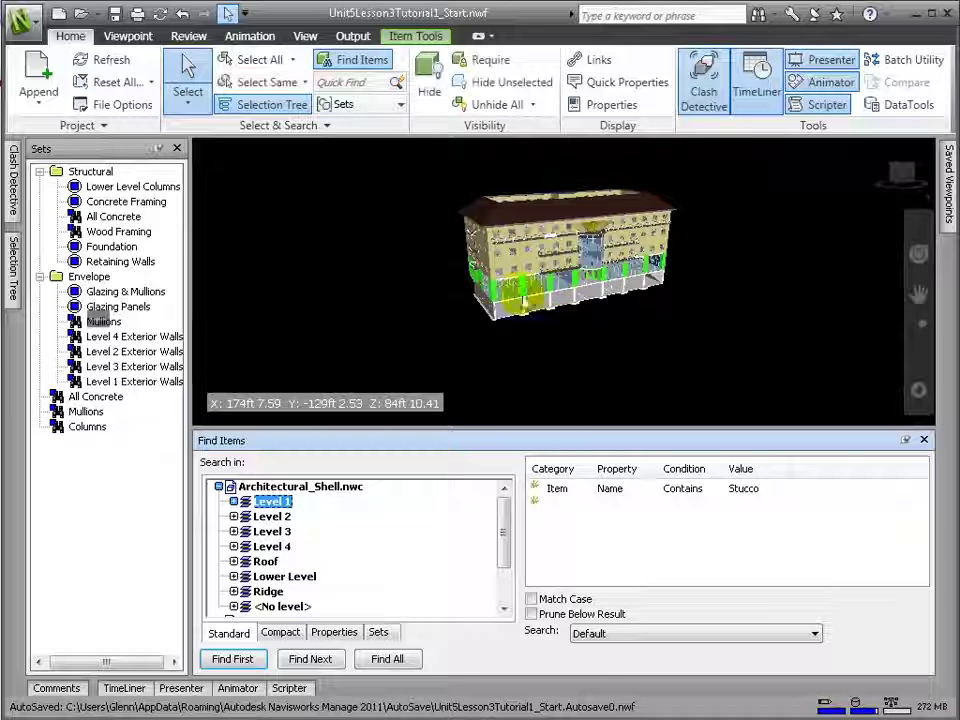
pyautogui.rightClick(133, 381)
pyautogui.click(185, 556)
# Find all Stucco items on Level 2 of Architectural_Shell.nwc and update the Level 2 Exterior Walls search set
pyautogui.click(383, 664)
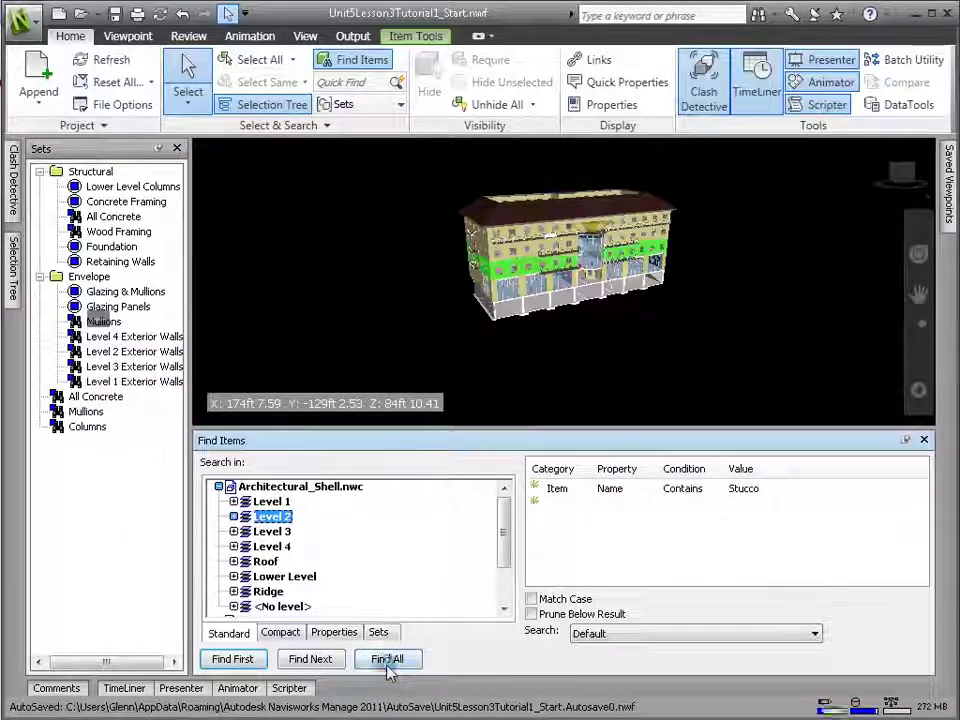
pyautogui.rightClick(118, 353)
pyautogui.click(176, 538)
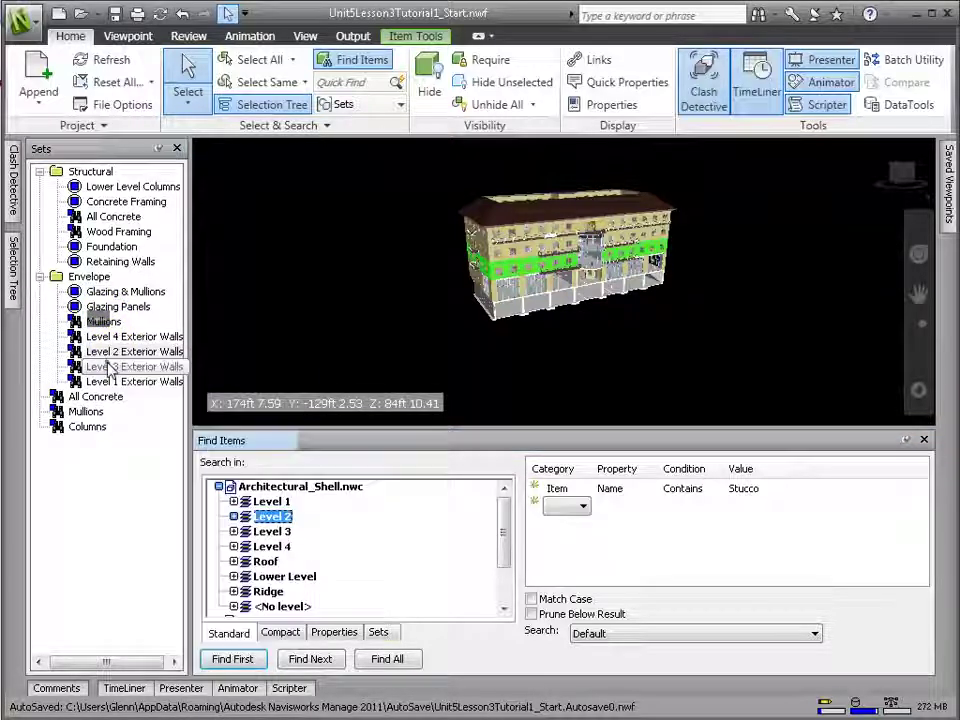
# Find all Stucco items on Level 3 of Architectural_Shell.nwc and recall the Level 1 Exterior Walls search set
pyautogui.click(272, 532)
pyautogui.click(390, 662)
pyautogui.click(114, 377)
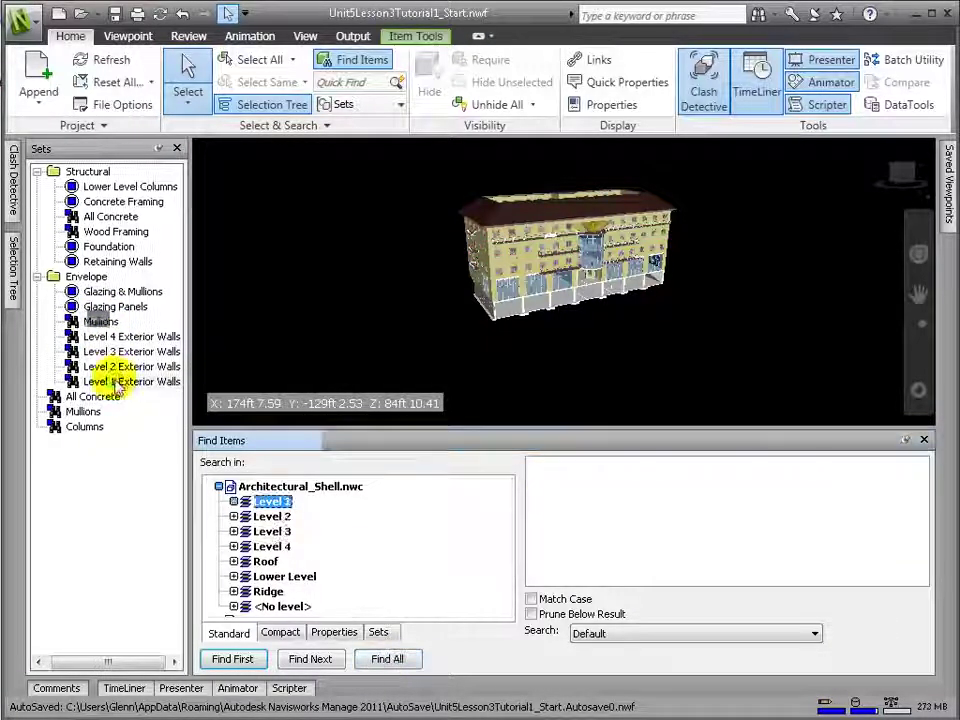
# Recall the Level 1, Level 2, Level 3 and Level 4 Exterior Walls search sets to check the walls each one selects
pyautogui.click(120, 381)
pyautogui.click(118, 367)
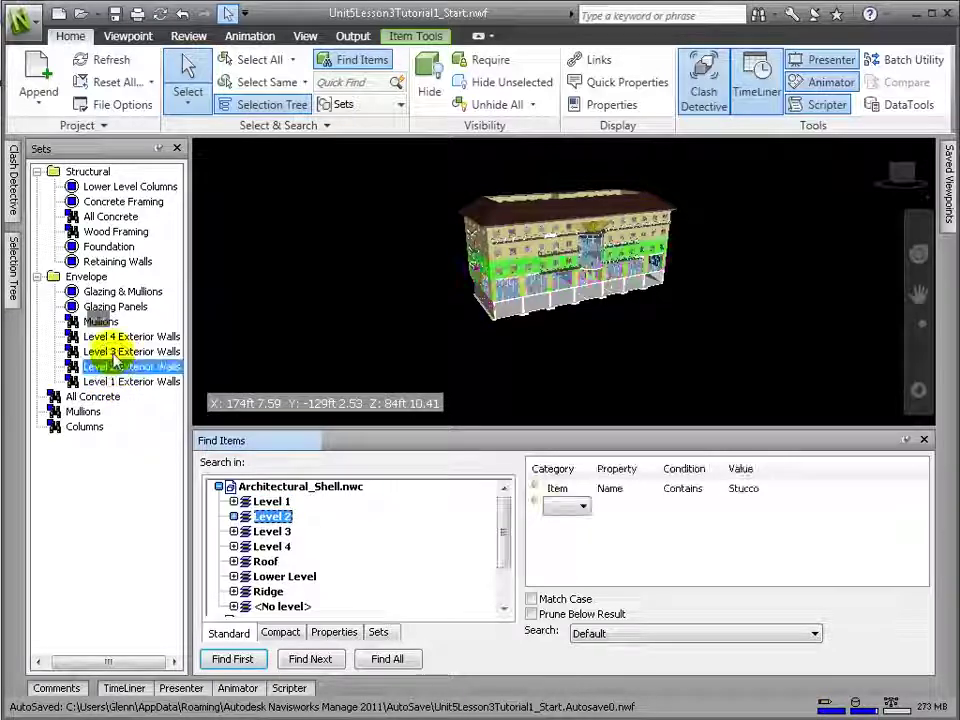
pyautogui.click(116, 352)
pyautogui.click(116, 338)
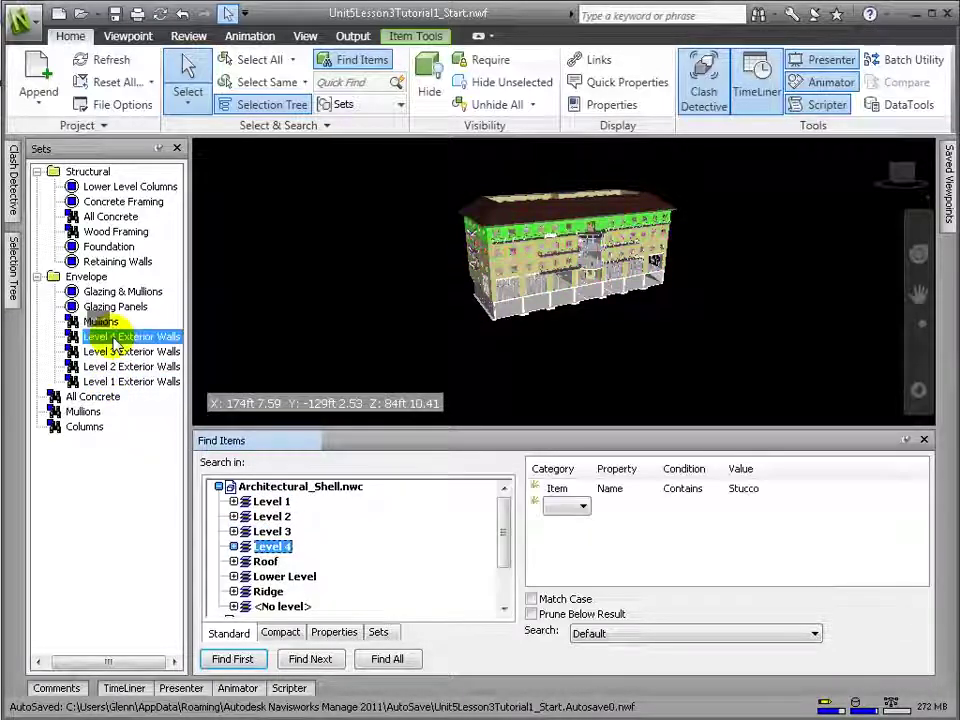
# Save the building's roof as a selection set named Roof and place it in the Structural folder
pyautogui.click(507, 216)
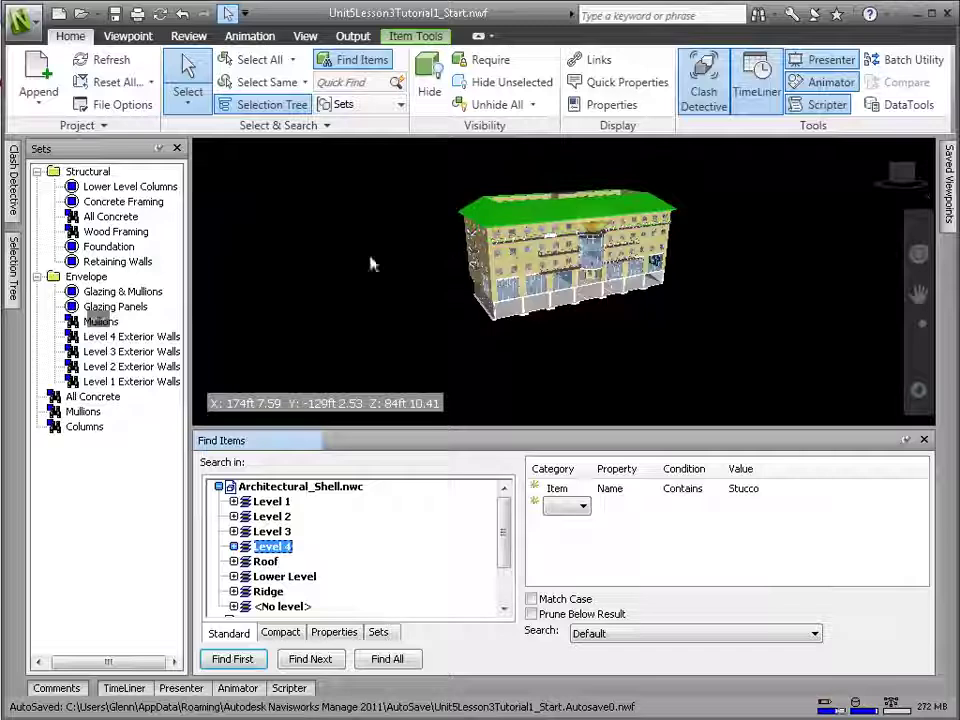
pyautogui.rightClick(115, 480)
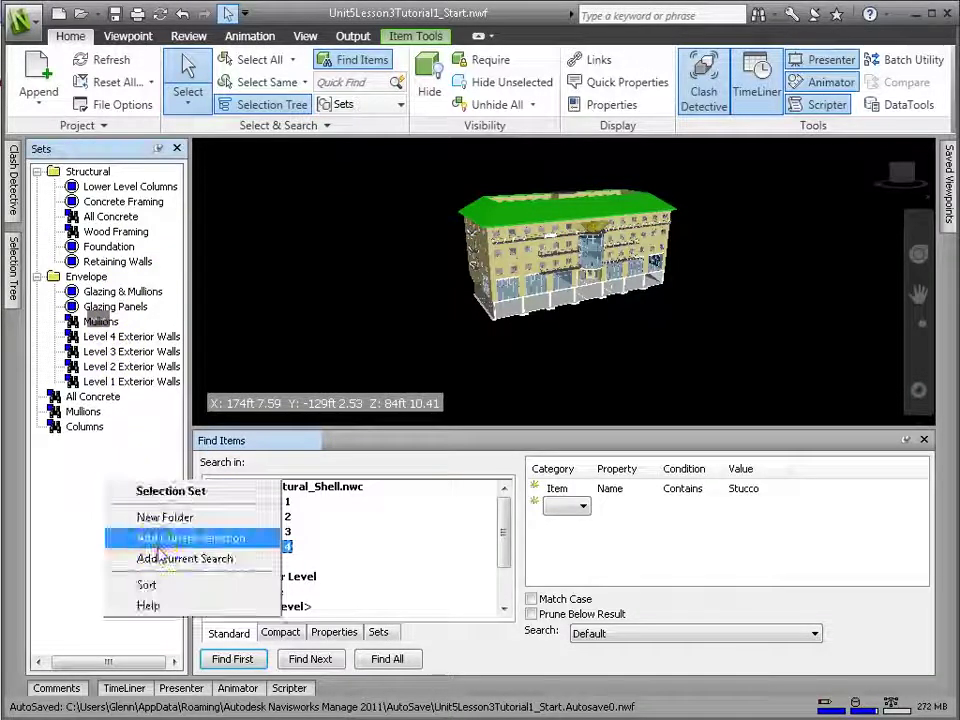
pyautogui.click(180, 536)
pyautogui.write('Roof')
pyautogui.press('Return')
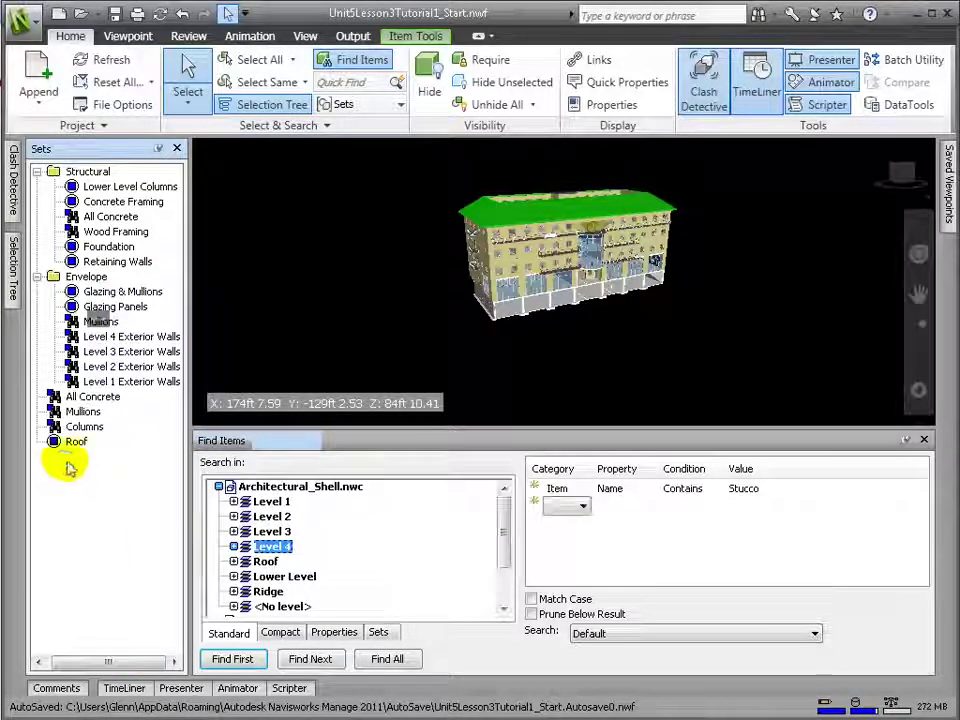
pyautogui.click(75, 441)
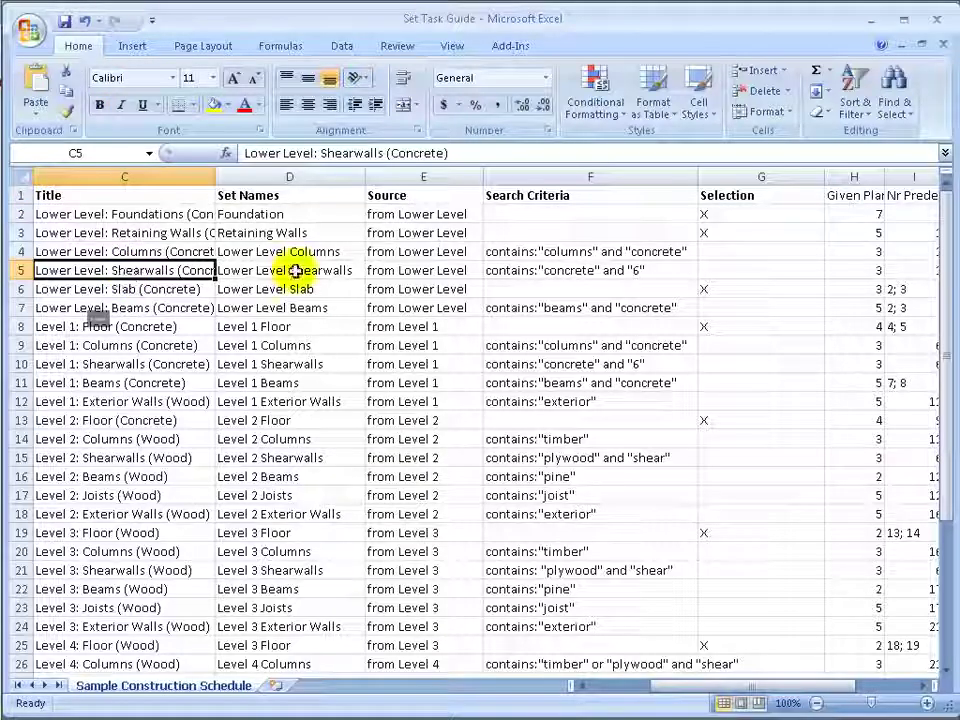
# Switch to the Set Task Guide workbook in Excel and review the set name, source and search criteria for Lower Level Shearwalls
pyautogui.click(296, 271)
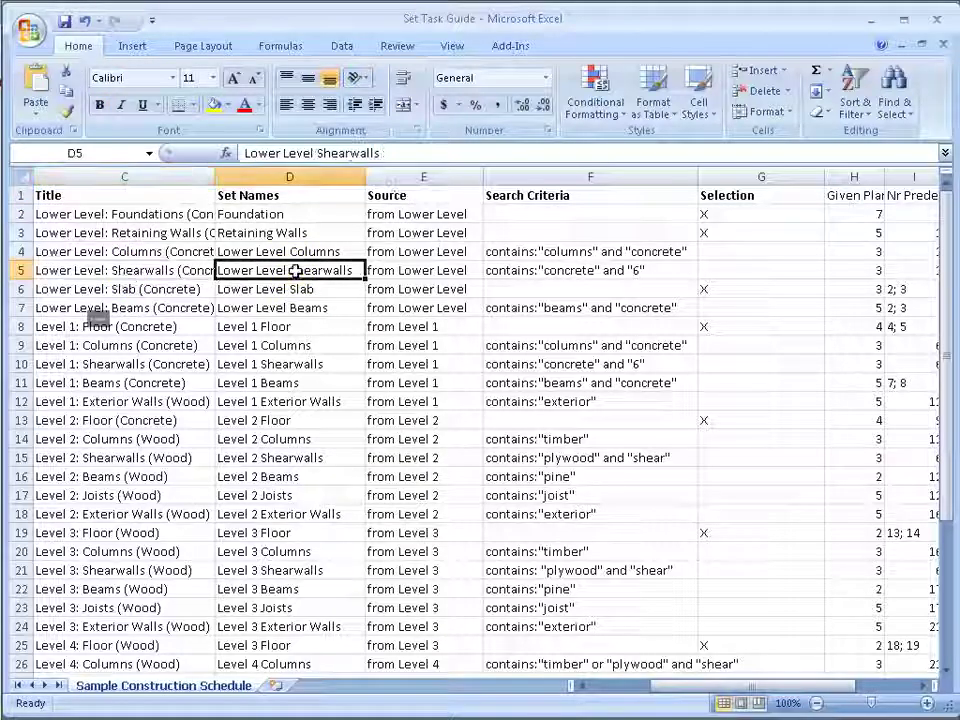
pyautogui.click(427, 276)
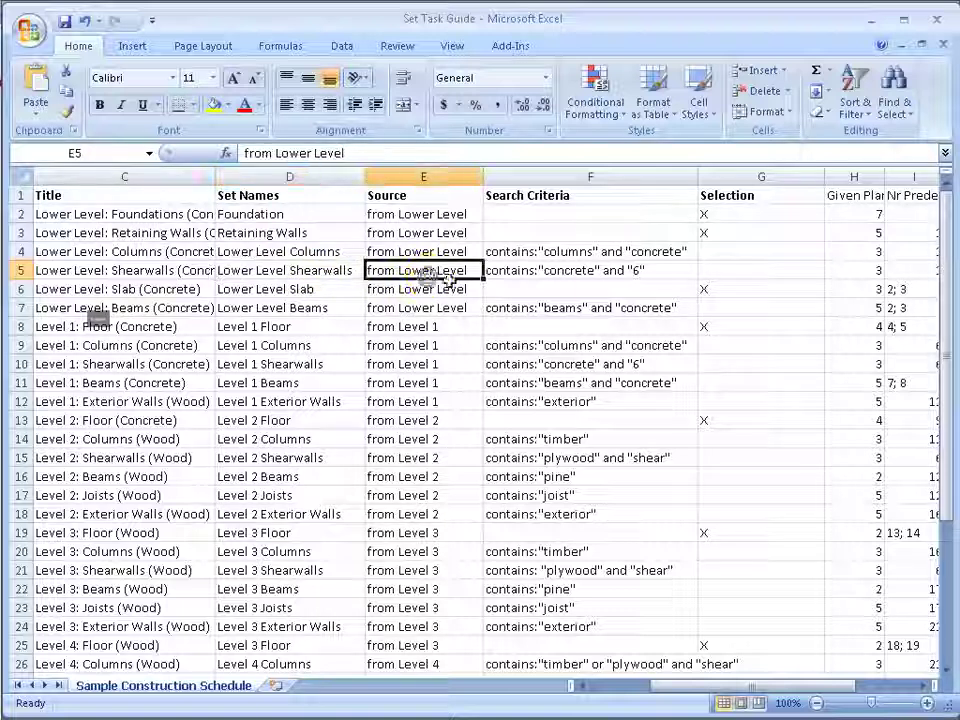
pyautogui.click(579, 272)
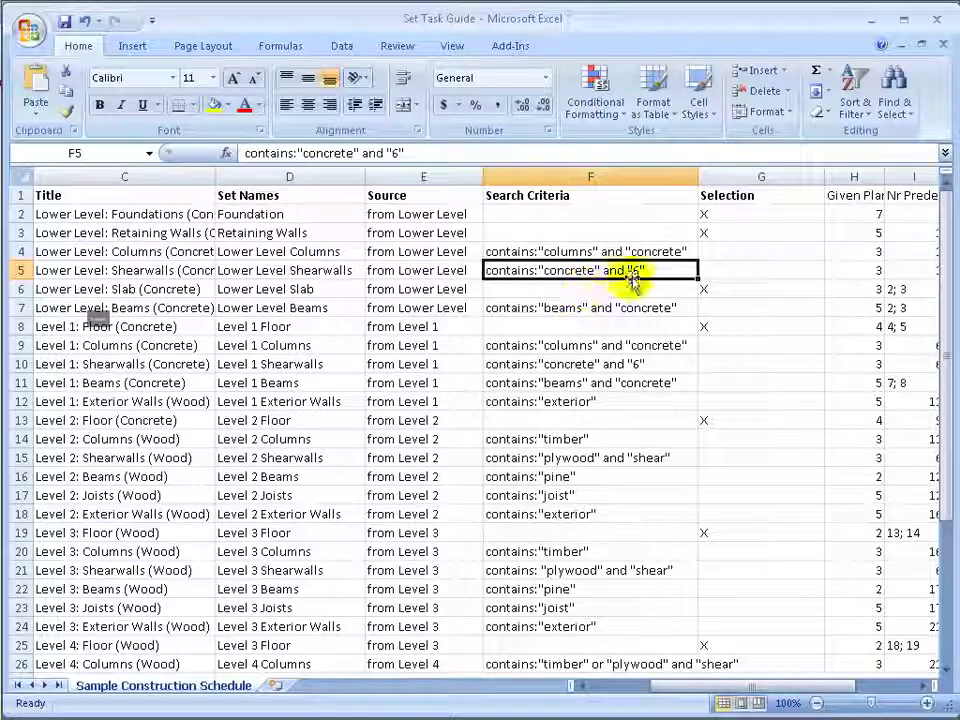
pyautogui.click(397, 153)
pyautogui.moveTo(355, 153); pyautogui.dragTo(316, 153)
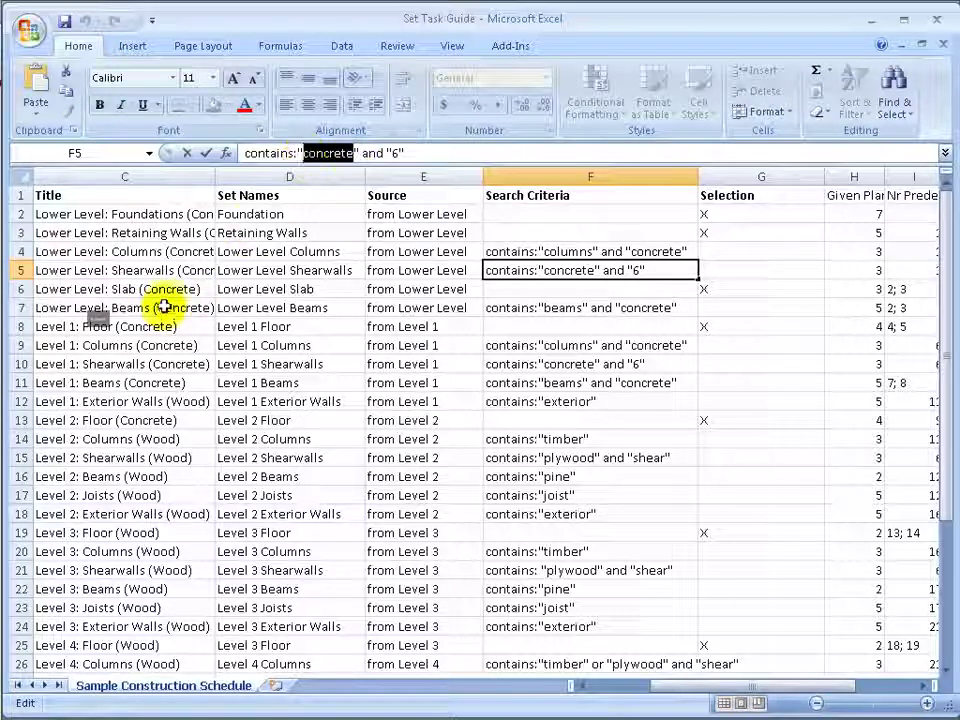
# Review the guide's search criteria for the Lower Level Beams and Level 1 Columns sets
pyautogui.click(107, 308)
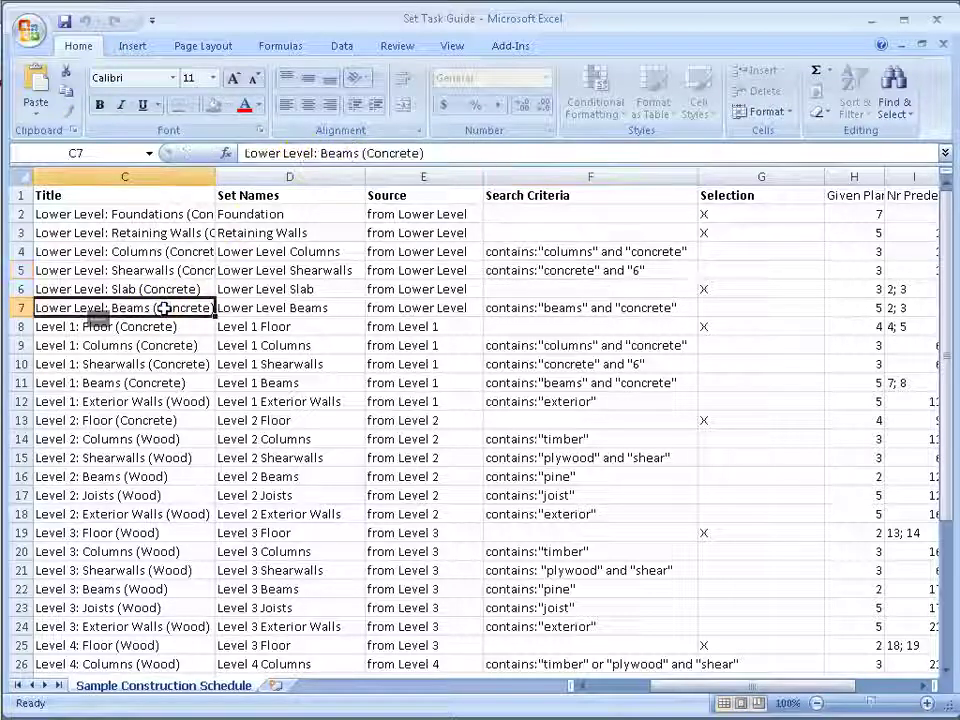
pyautogui.click(602, 310)
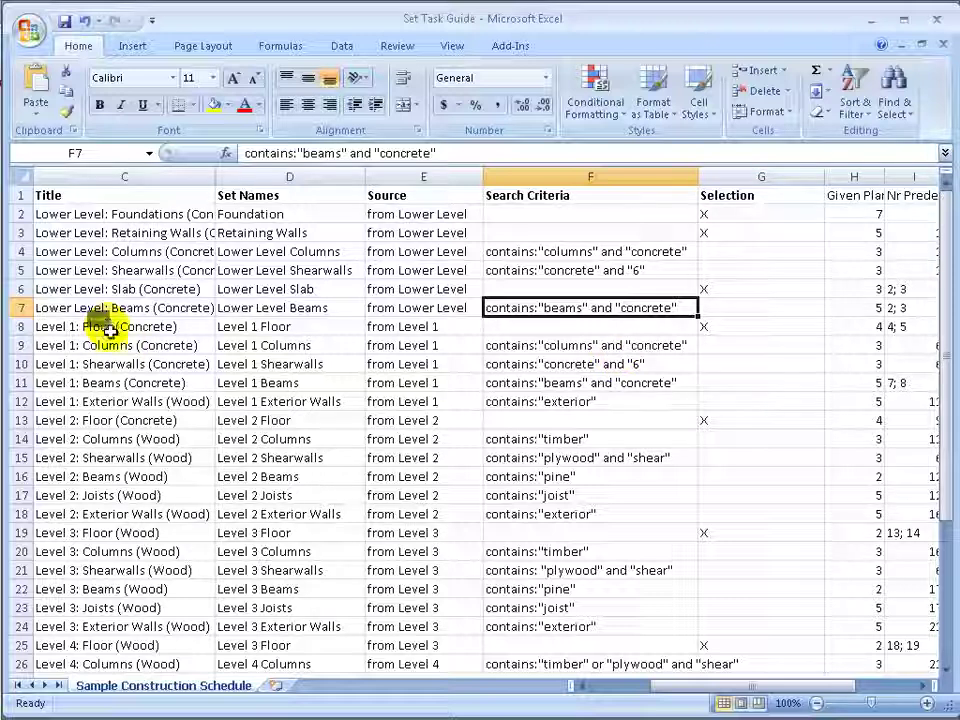
pyautogui.click(96, 325)
pyautogui.click(111, 346)
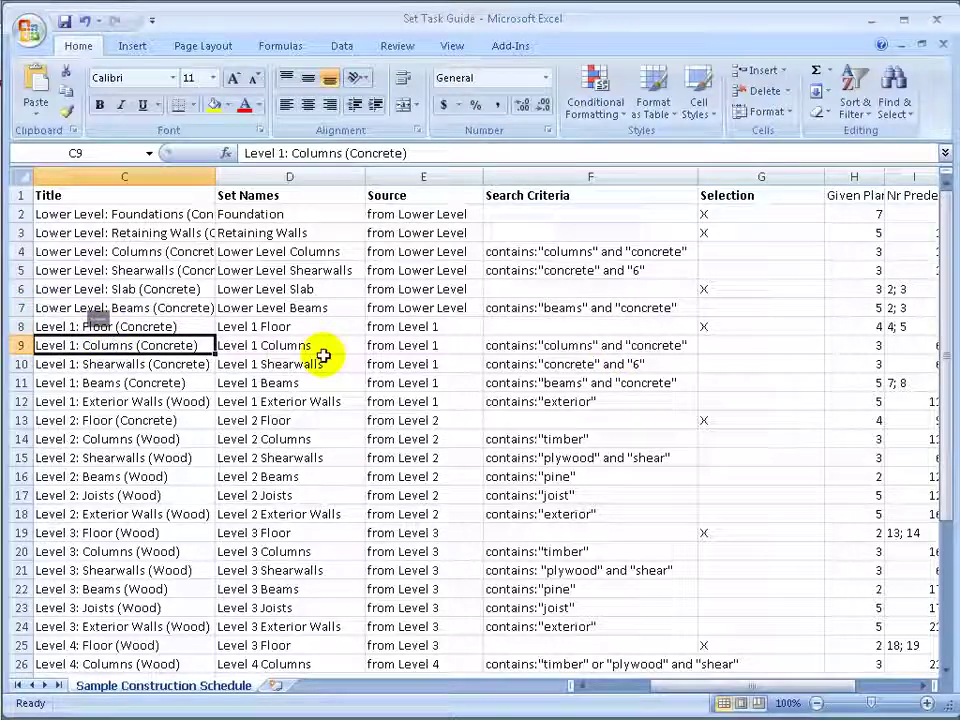
pyautogui.click(548, 348)
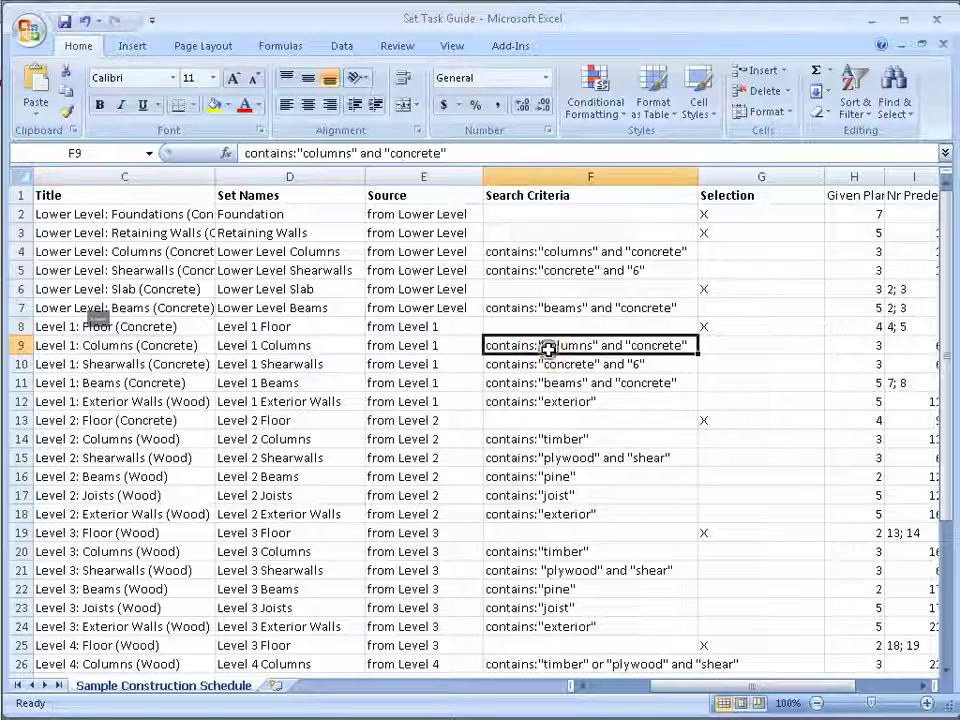
pyautogui.click(169, 311)
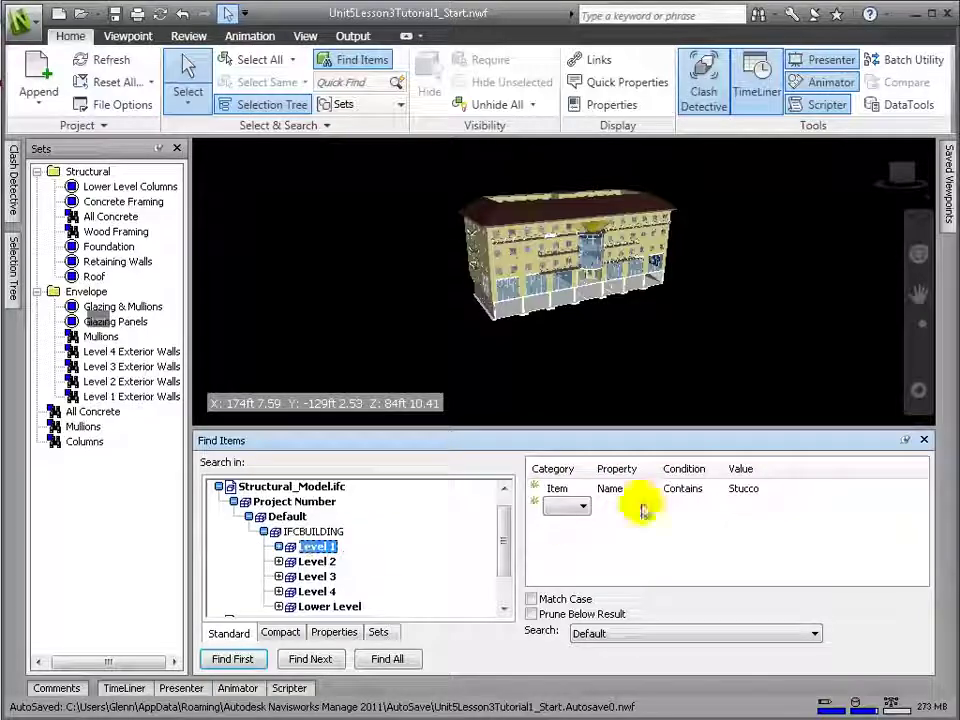
# Switch to Navisworks and, in the Structural Frame-Overall viewpoint, find all Level 1 items of Structural_Model.ifc whose names contain beam and concrete
pyautogui.click(744, 489)
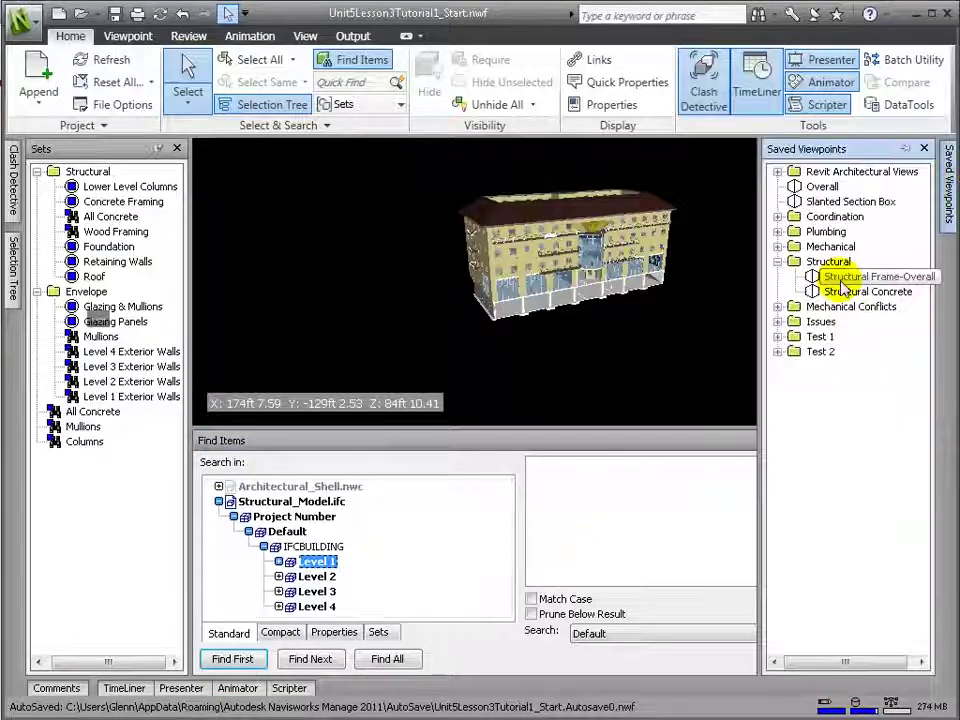
pyautogui.click(829, 276)
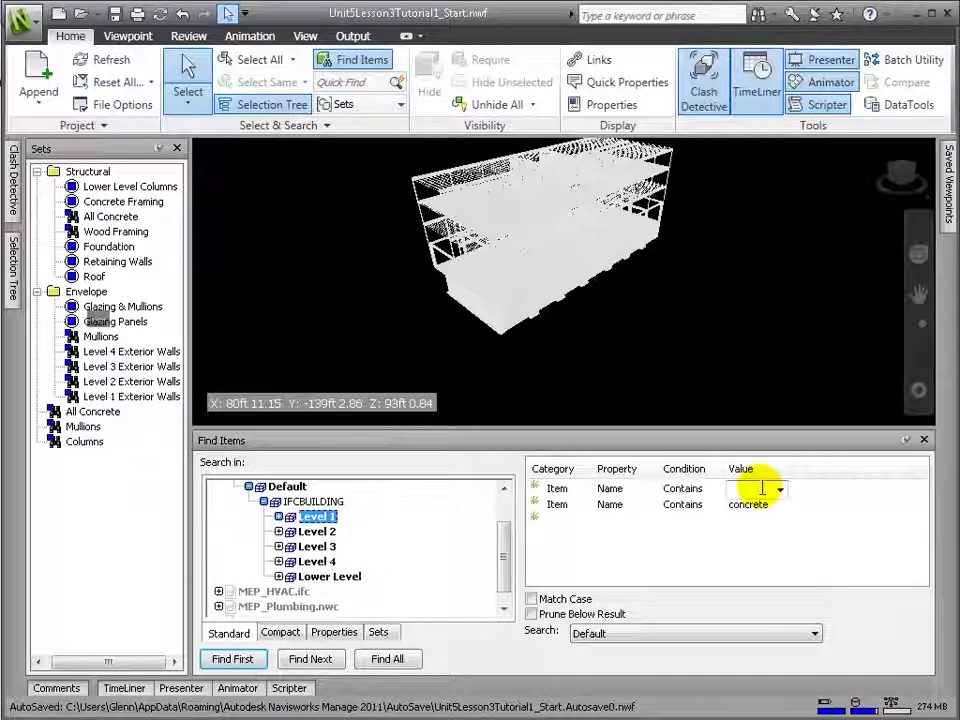
pyautogui.click(393, 660)
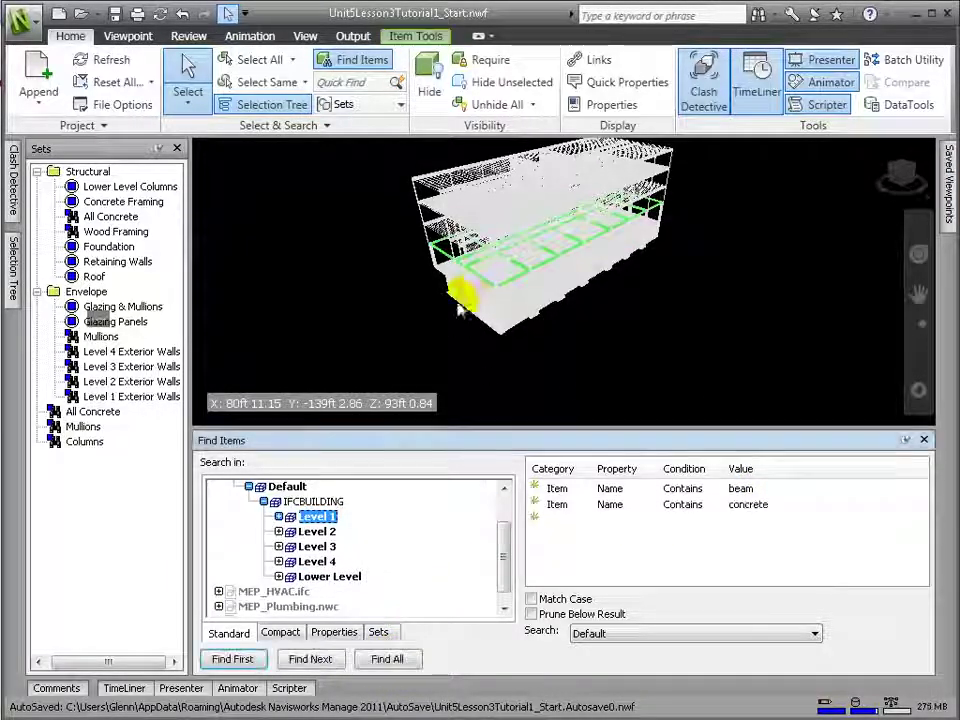
# Add the found concrete beams to the Structural folder as a set named Level 1 Beams
pyautogui.rightClick(165, 252)
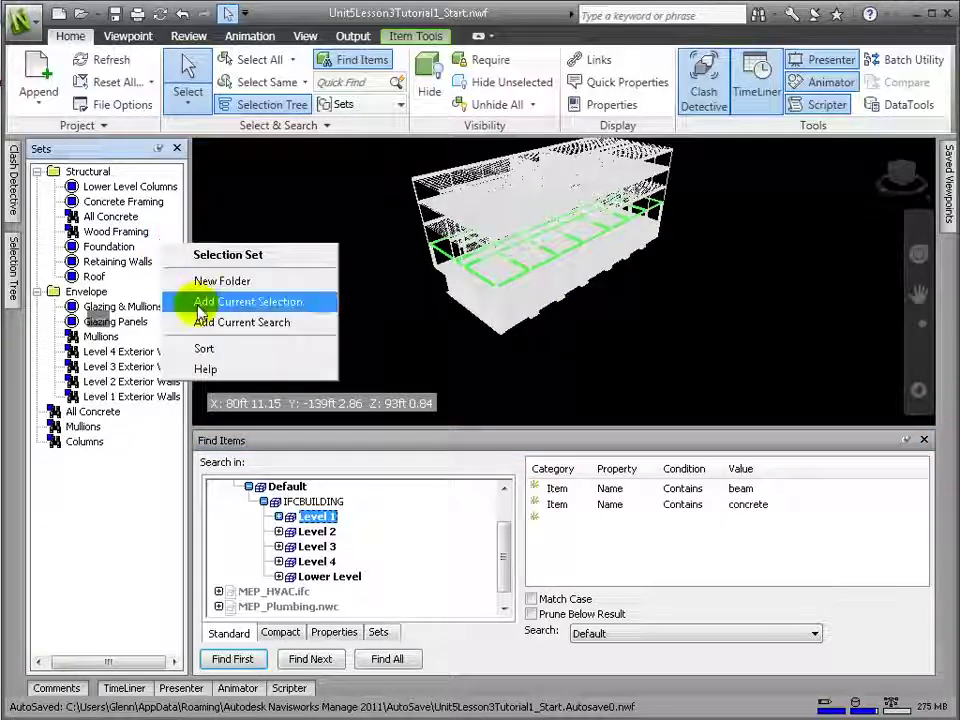
pyautogui.click(240, 322)
pyautogui.write('Level 1 Beams')
pyautogui.press('Return')
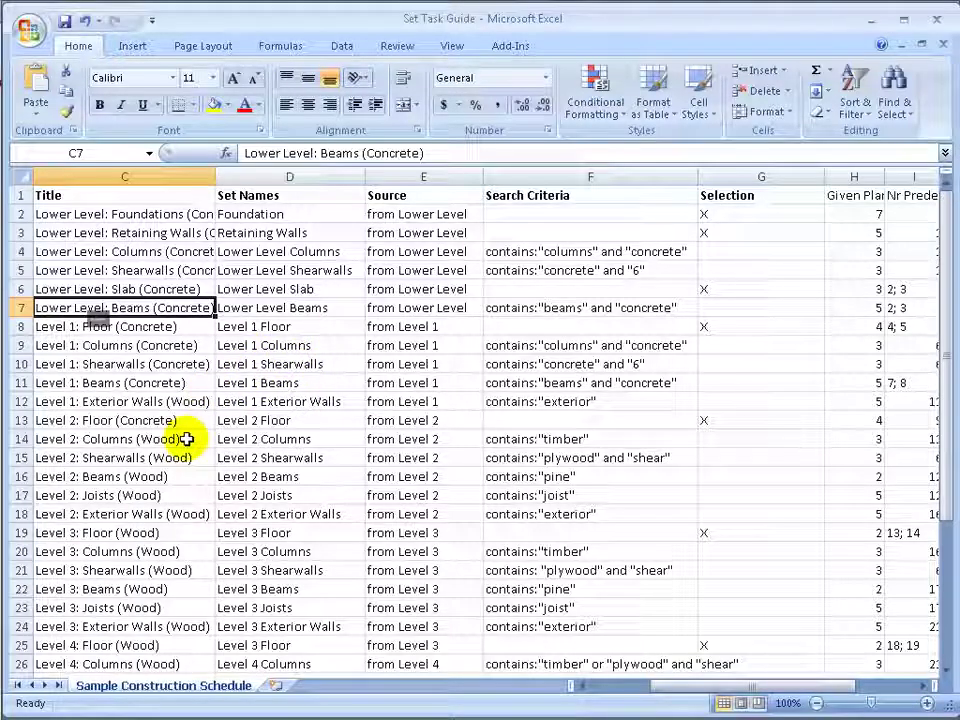
# Check the Level 2 Shearwalls criteria in the Excel guide, and find all Level 2 items in Structural_Model.ifc whose names contain plywood and shear
pyautogui.click(152, 455)
pyautogui.click(564, 456)
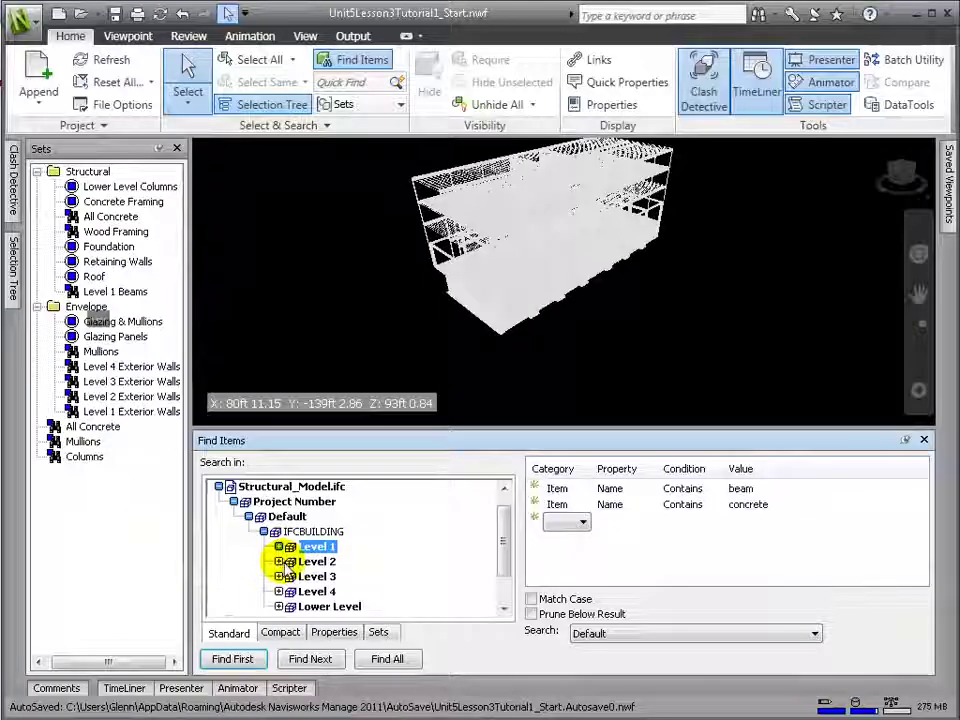
pyautogui.click(279, 562)
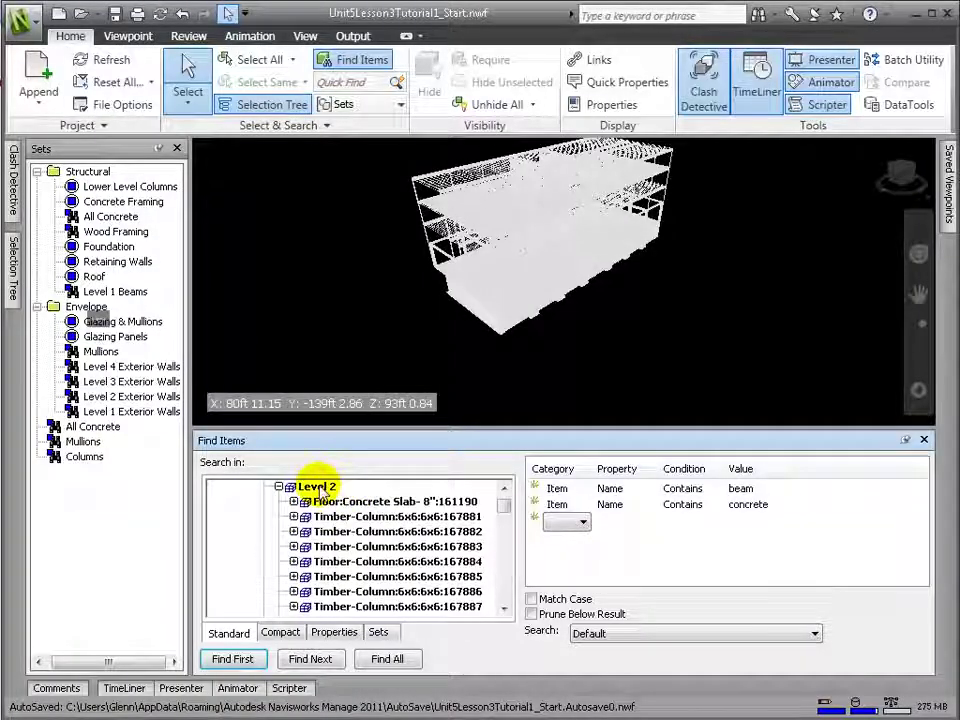
pyautogui.click(750, 488)
pyautogui.write('plywood')
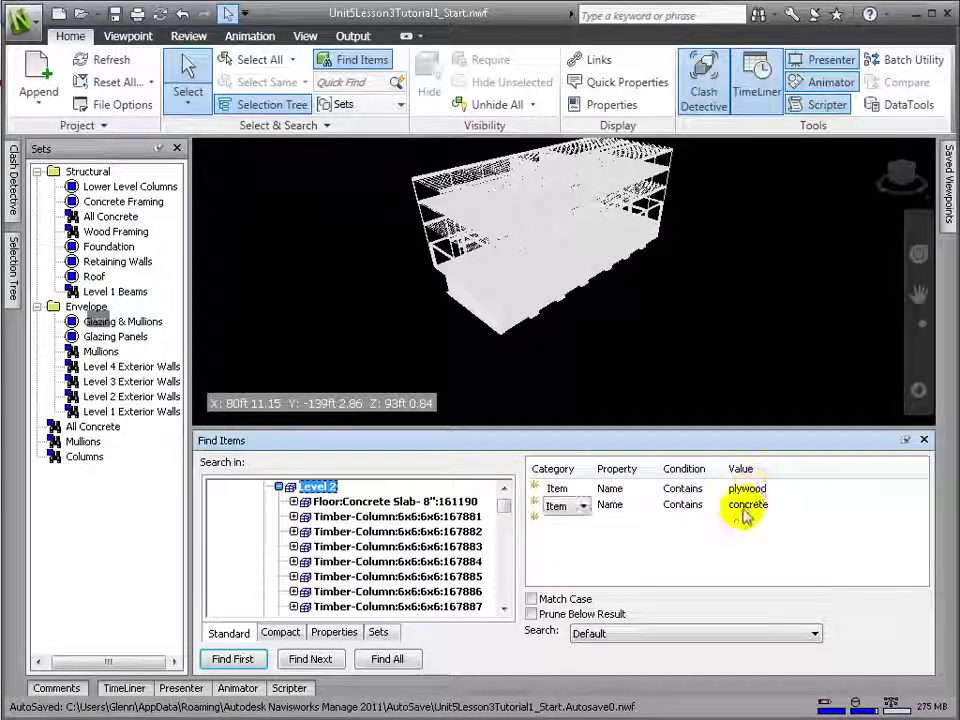
pyautogui.click(748, 504)
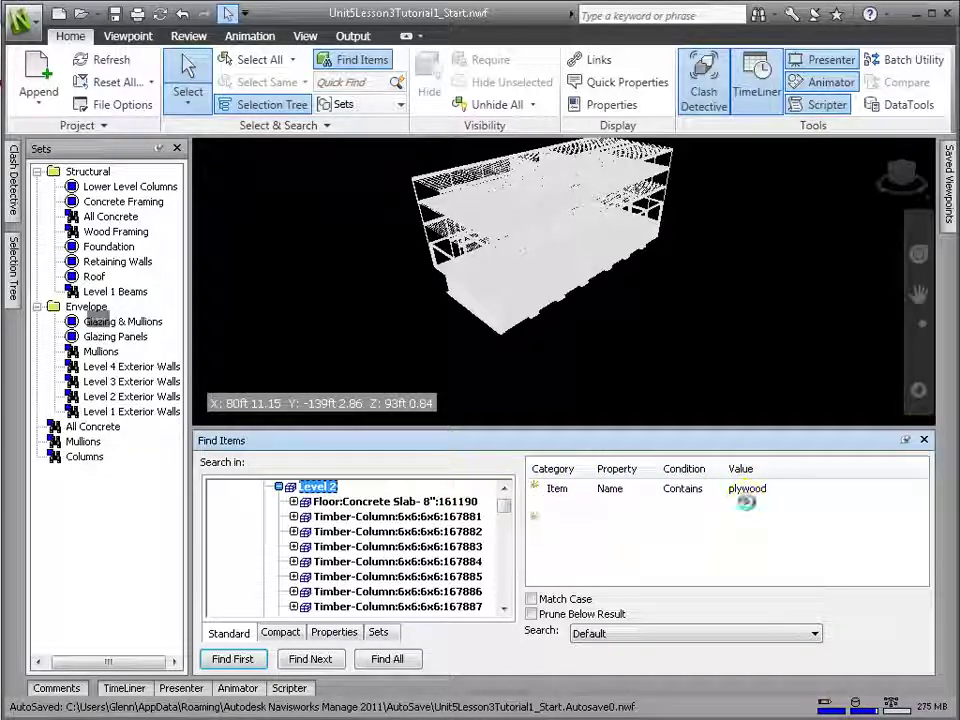
pyautogui.write('shar')
pyautogui.doubleClick(752, 504)
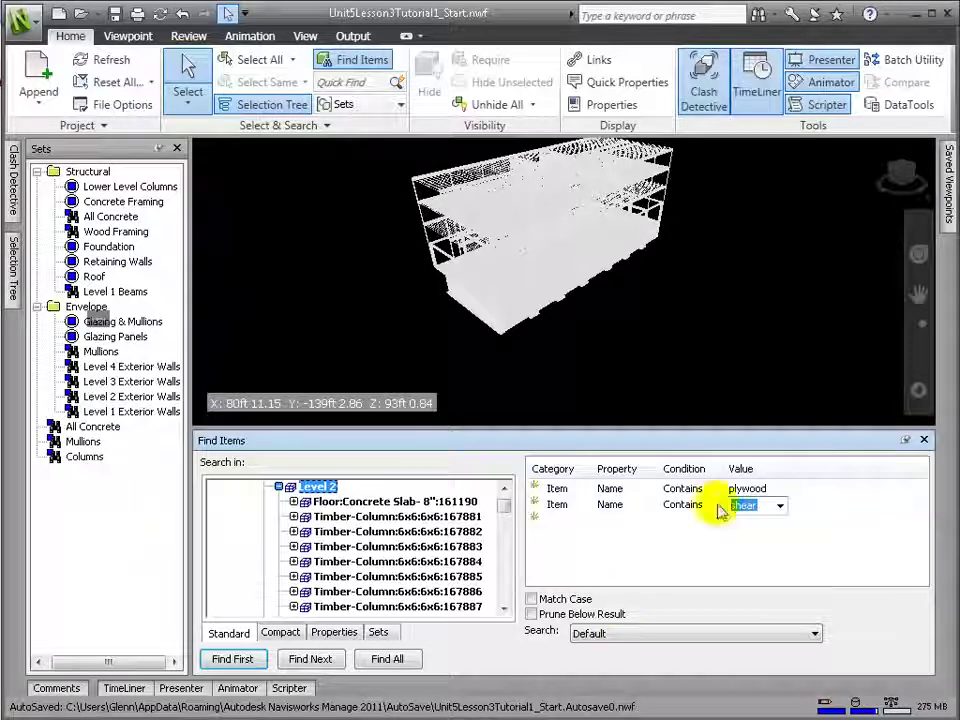
pyautogui.click(389, 659)
pyautogui.keyDown('shift'); pyautogui.moveTo(690, 320); pyautogui.dragTo(662, 292, button='middle'); pyautogui.keyUp('shift')
pyautogui.click(567, 231)
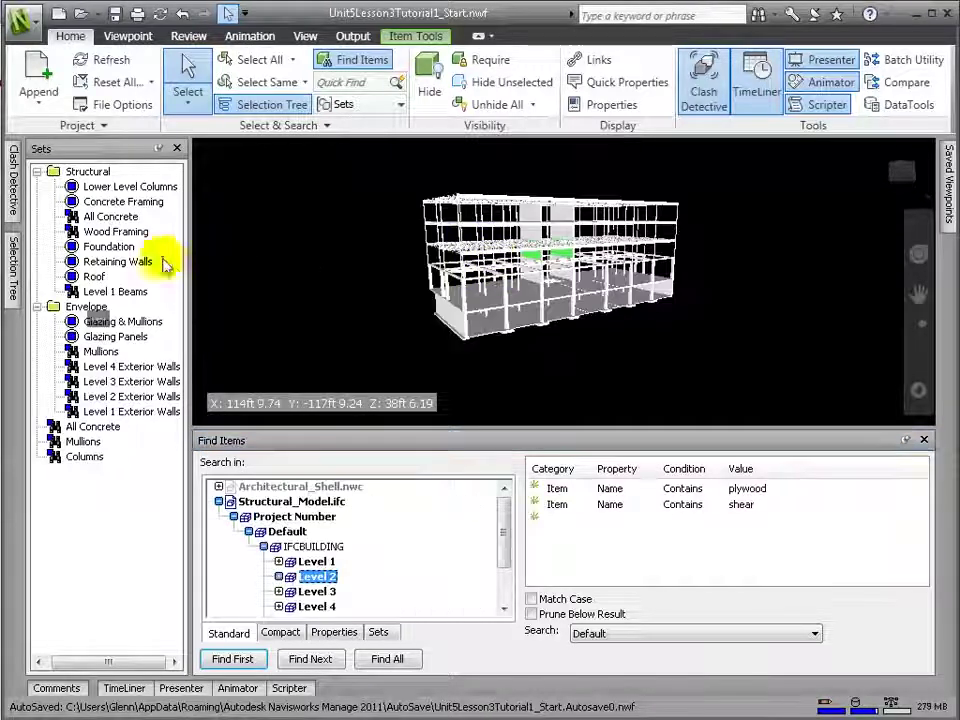
# Save the current search as a search set named Level 2: Shearwalls and move it into the Structural folder
pyautogui.rightClick(150, 245)
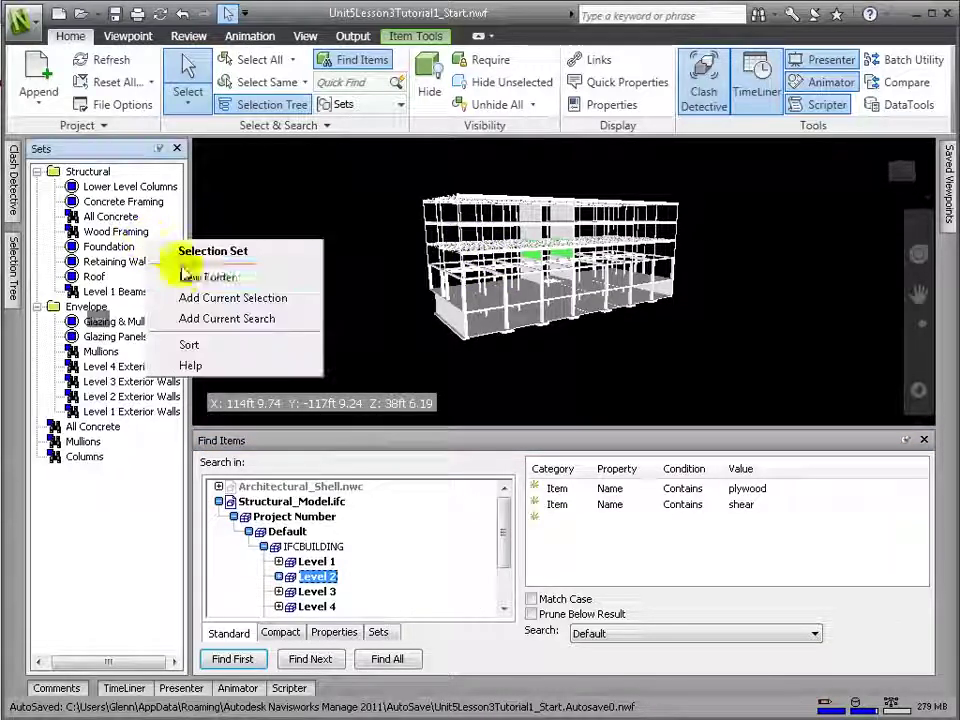
pyautogui.click(193, 318)
pyautogui.write('Level 2: Shearwalls')
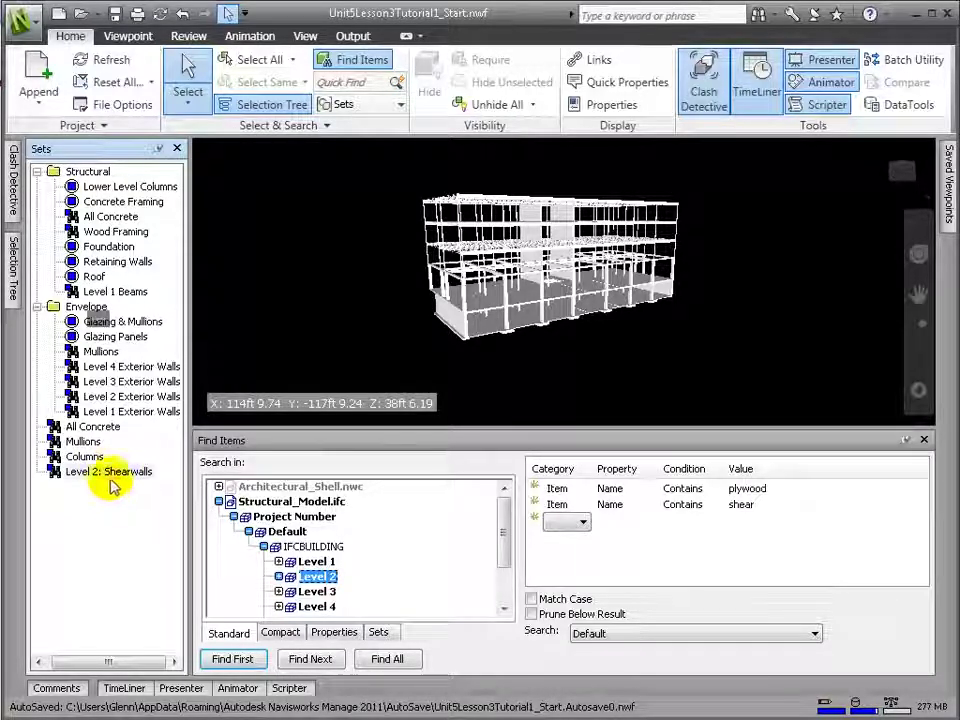
pyautogui.moveTo(108, 478); pyautogui.dragTo(82, 171)
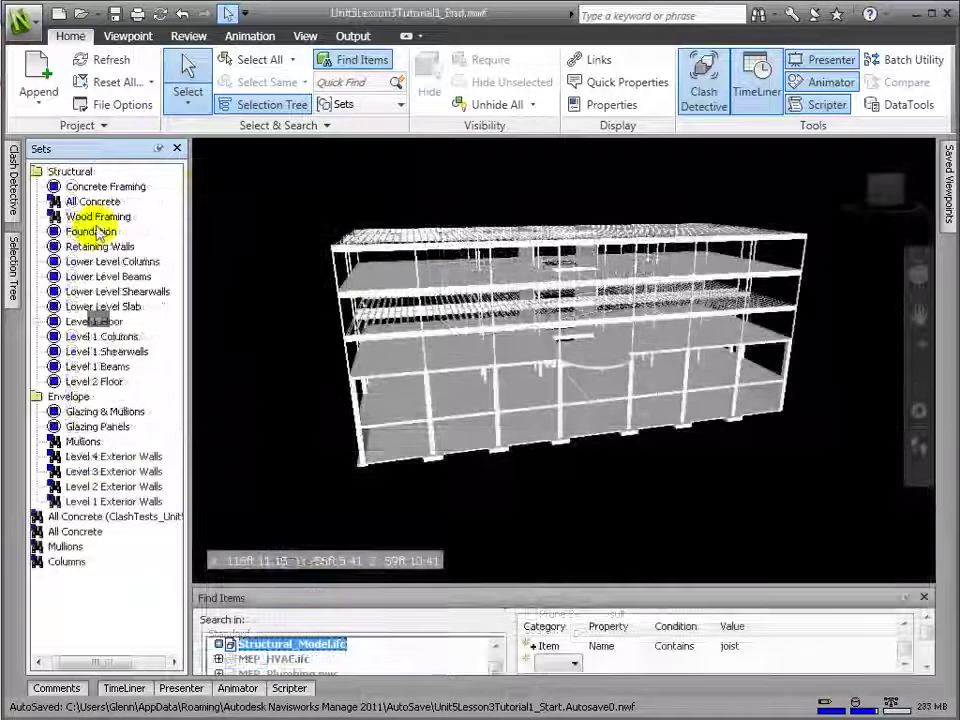
# In Unit5Lesson3Tutorial1_End.nwf, examine the elements selected by the Structural sets from Foundation through Level 1 Shearwalls
pyautogui.click(92, 231)
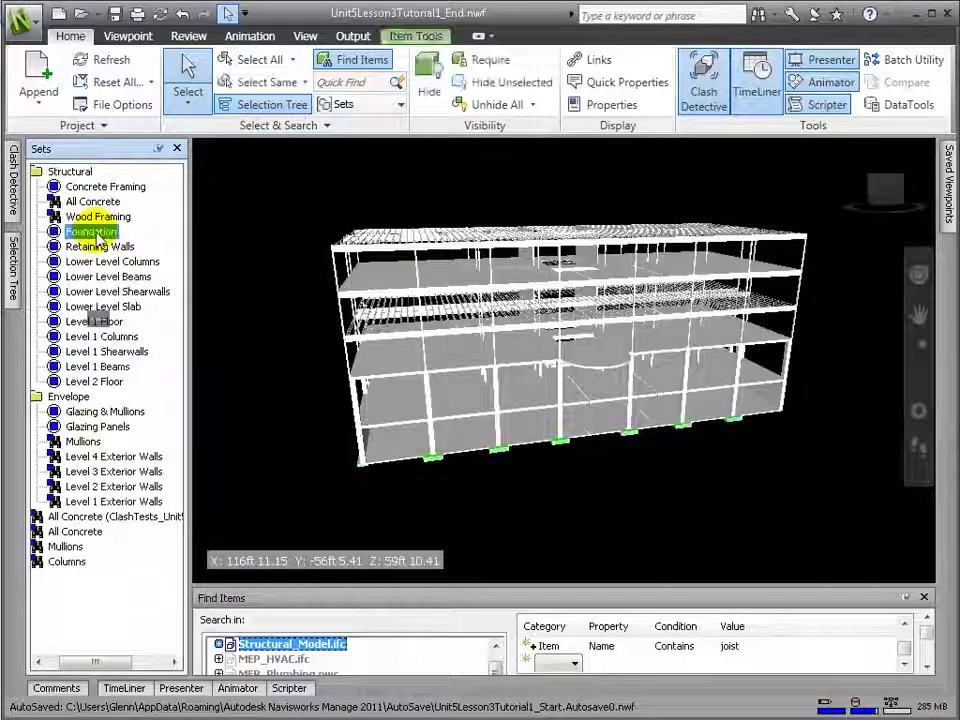
pyautogui.click(100, 247)
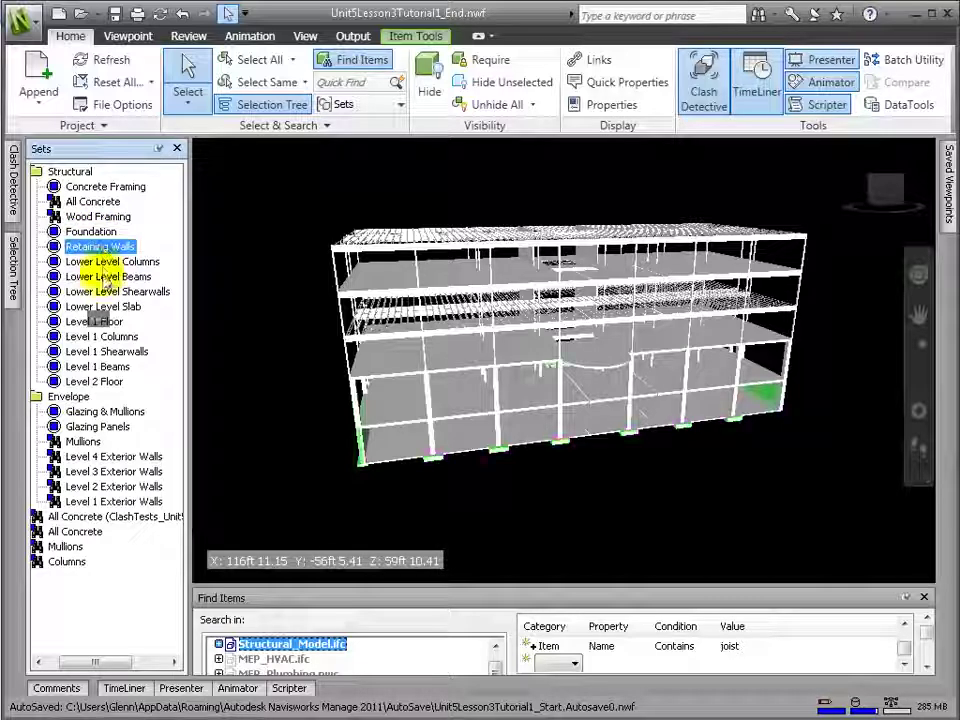
pyautogui.click(104, 262)
pyautogui.click(104, 277)
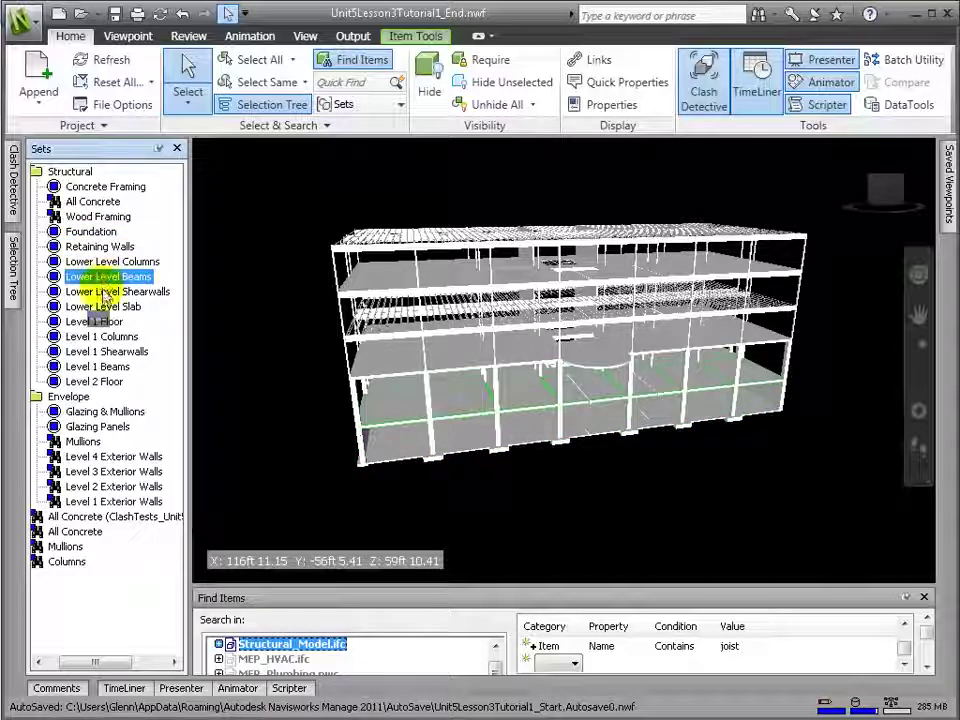
pyautogui.click(104, 292)
pyautogui.click(104, 307)
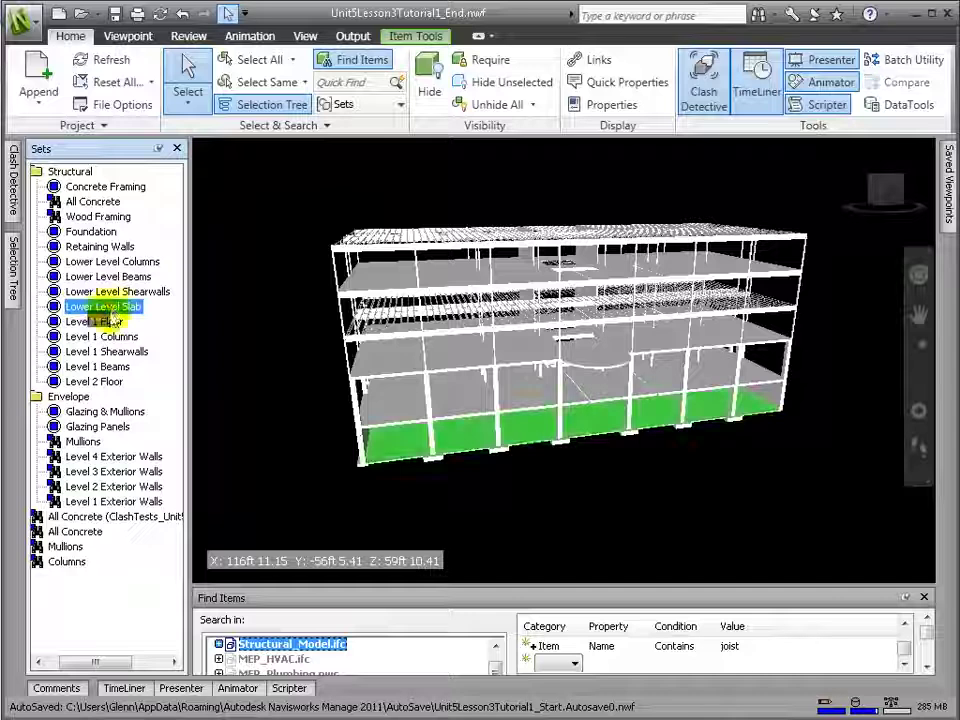
pyautogui.click(110, 322)
pyautogui.click(114, 337)
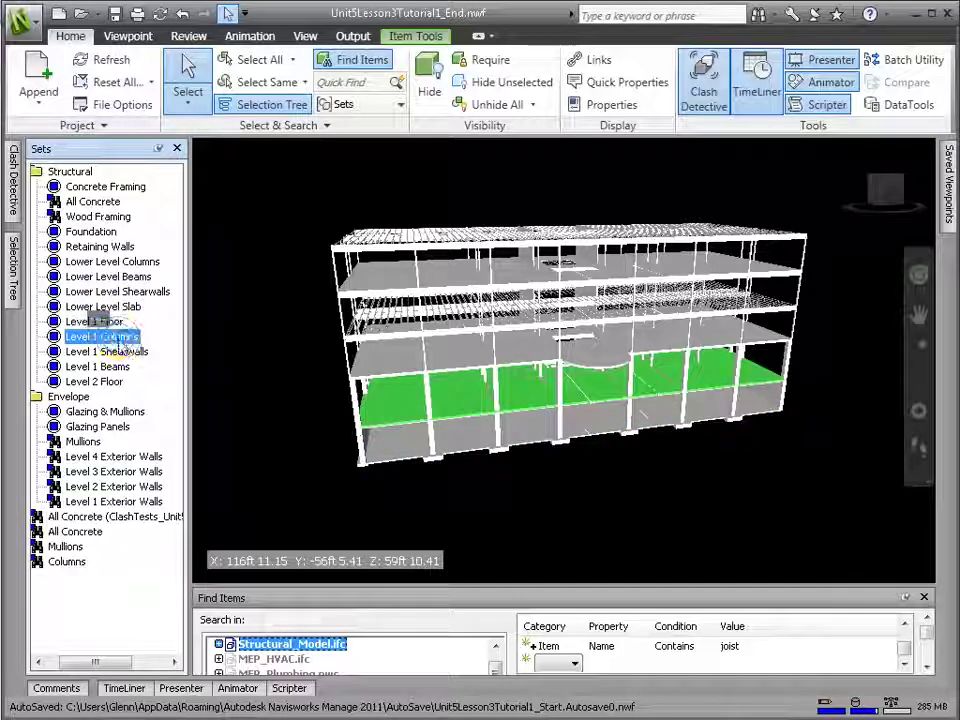
pyautogui.click(106, 351)
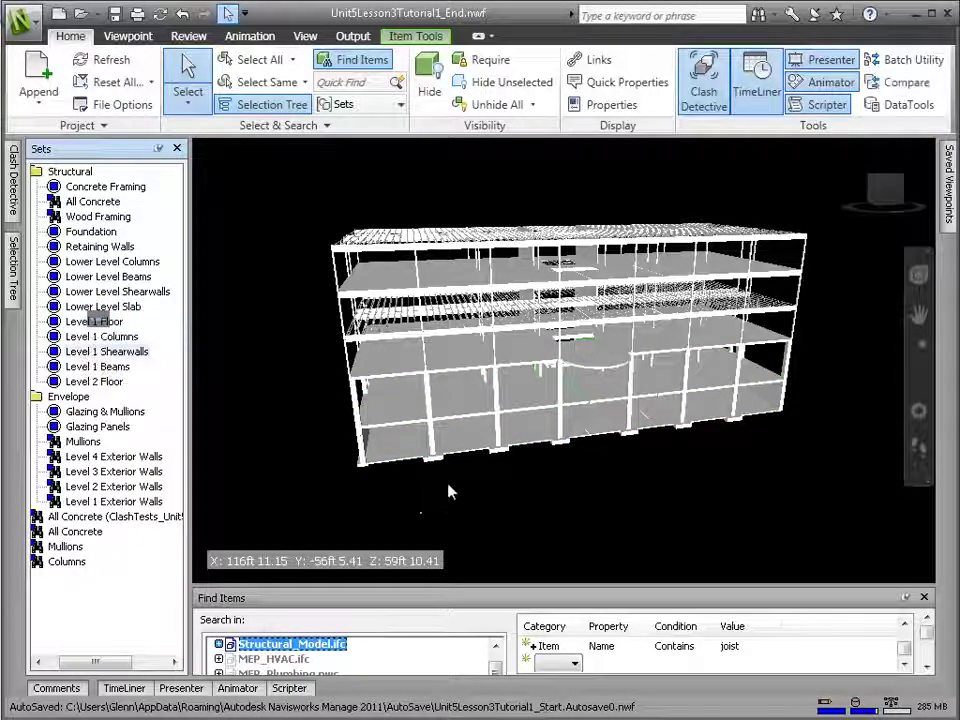
# Examine the elements selected by the Level 1 Beams and Level 2 Floor sets, and open the TimeLiner task list
pyautogui.keyDown('shift'); pyautogui.moveTo(450, 499); pyautogui.dragTo(446, 469, button='middle'); pyautogui.keyUp('shift')
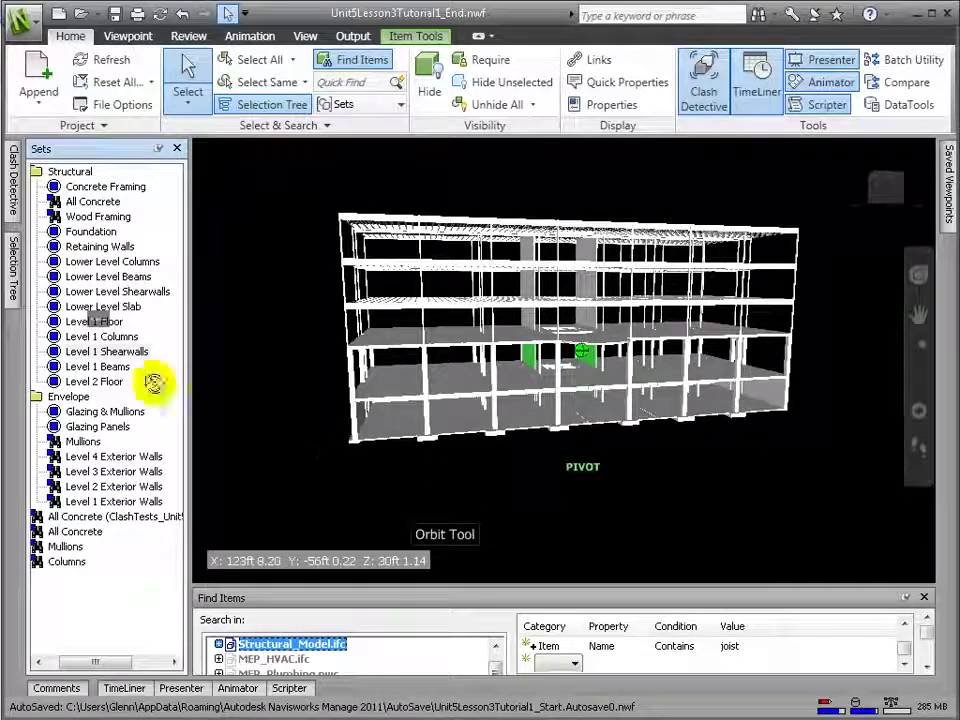
pyautogui.click(112, 368)
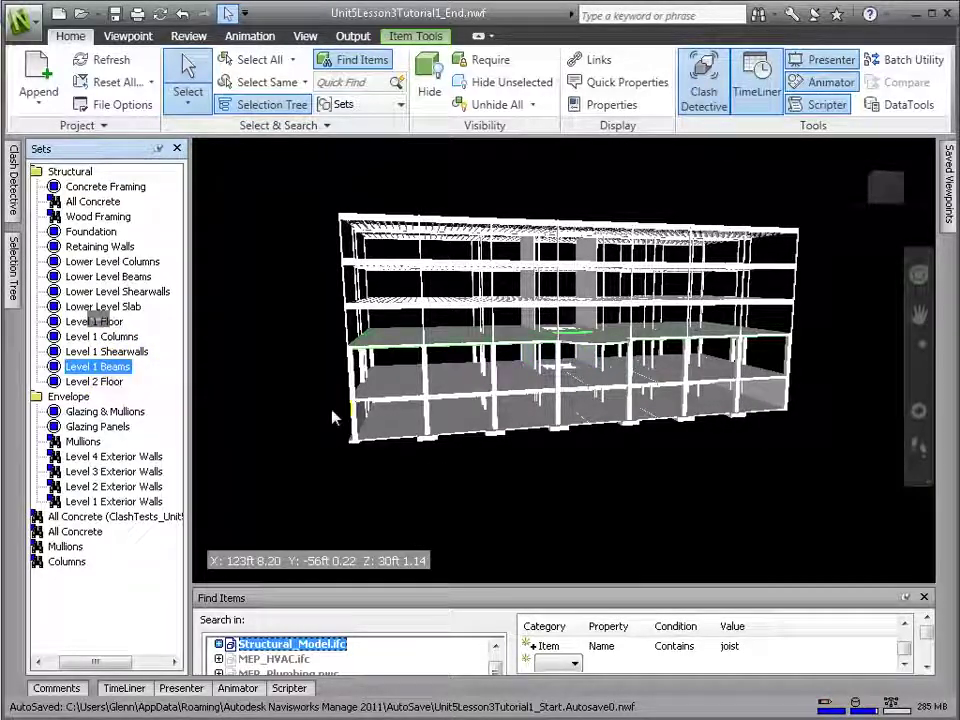
pyautogui.keyDown('shift'); pyautogui.moveTo(443, 454); pyautogui.dragTo(437, 427, button='middle'); pyautogui.keyUp('shift')
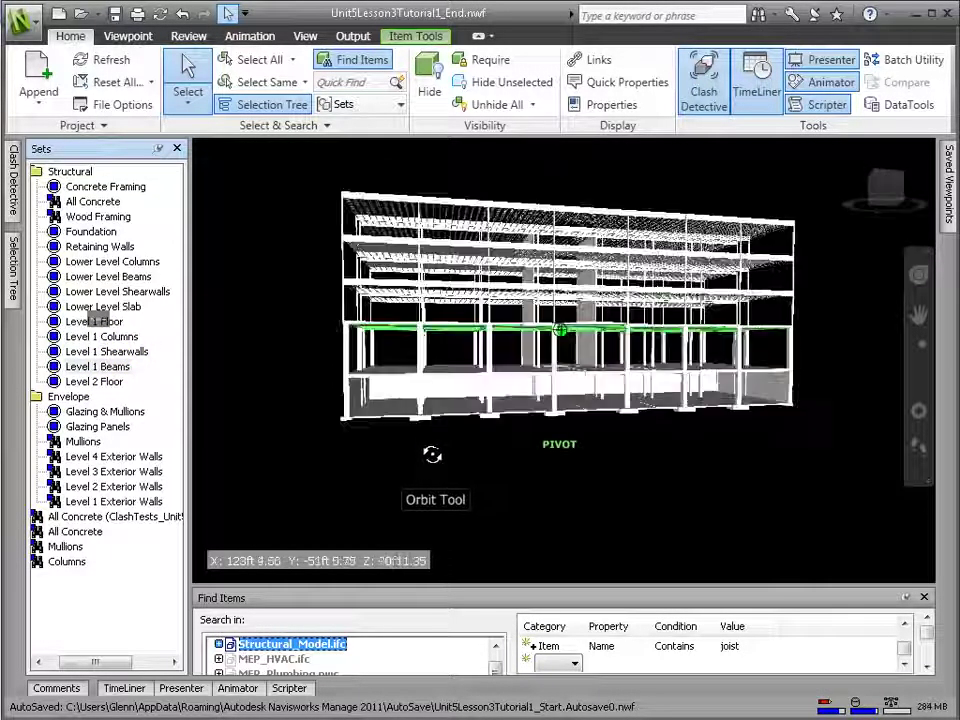
pyautogui.click(108, 386)
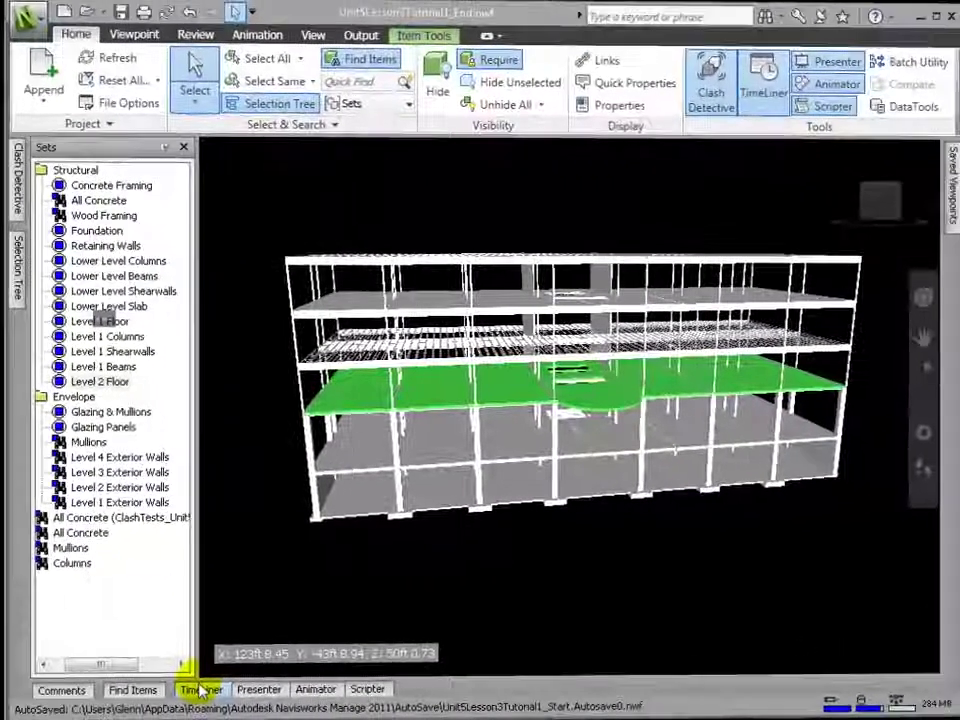
pyautogui.click(480, 709)
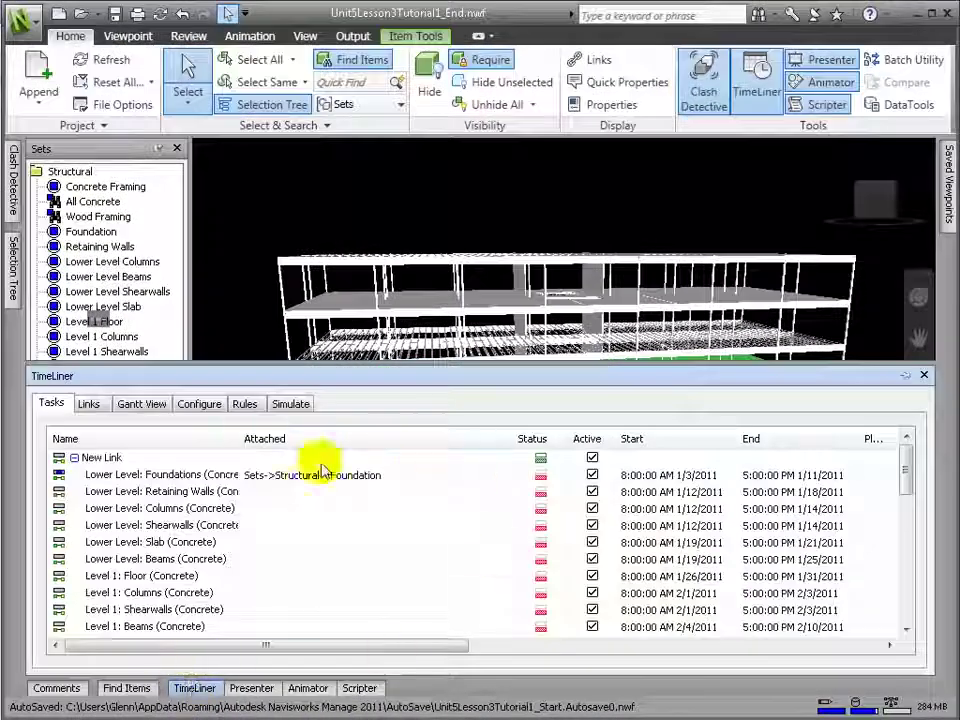
pyautogui.click(474, 492)
pyautogui.rightClick(472, 495)
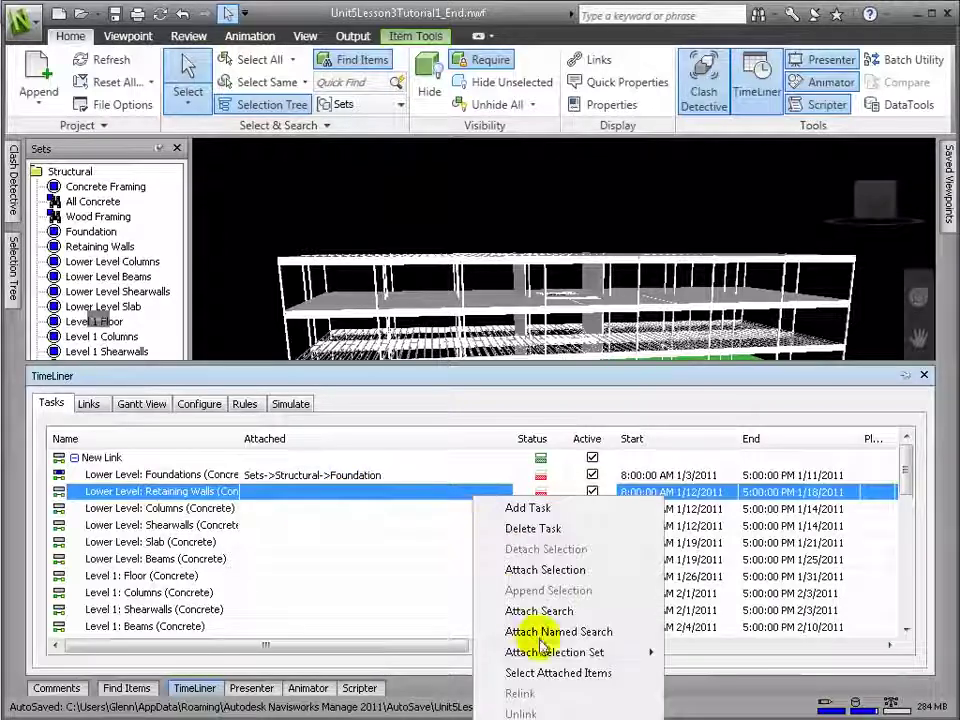
pyautogui.moveTo(553, 655)
pyautogui.click(752, 655)
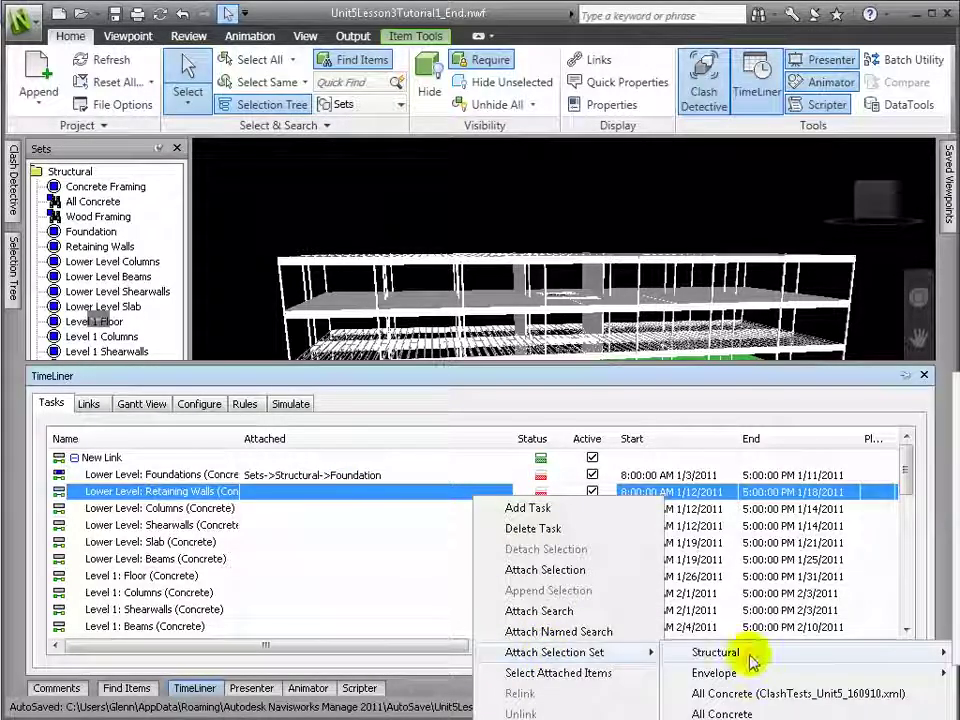
pyautogui.click(514, 428)
# Narrow the Attached column, placing it ahead of Name, and attach the Structural set Retaining Walls to the Lower Level: Retaining Walls task
pyautogui.moveTo(512, 437); pyautogui.dragTo(403, 437)
pyautogui.moveTo(232, 446); pyautogui.dragTo(122, 439)
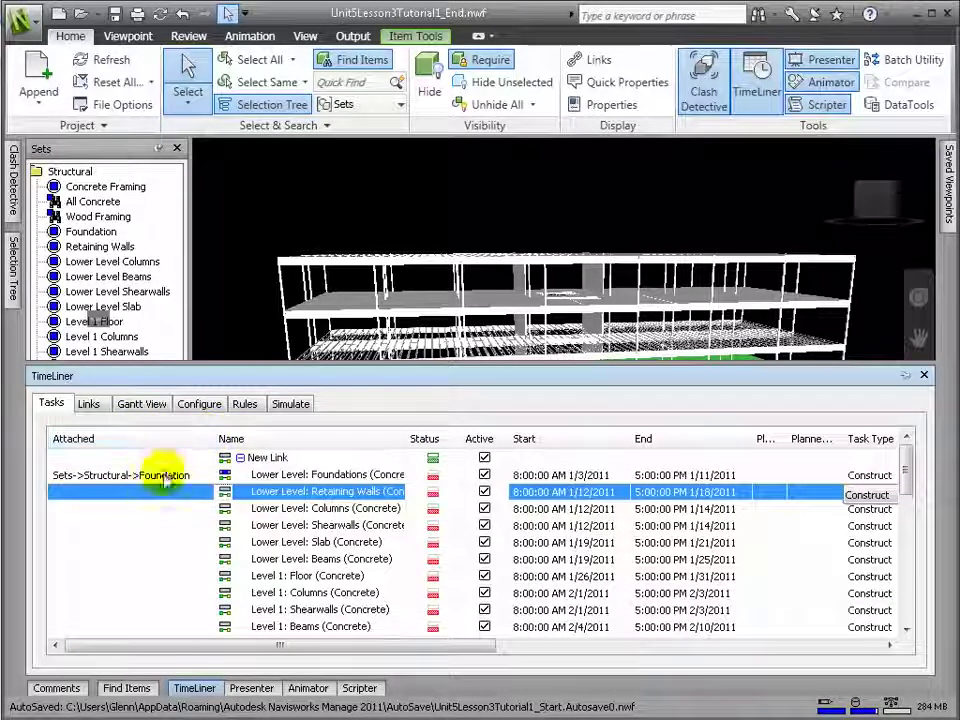
pyautogui.rightClick(164, 493)
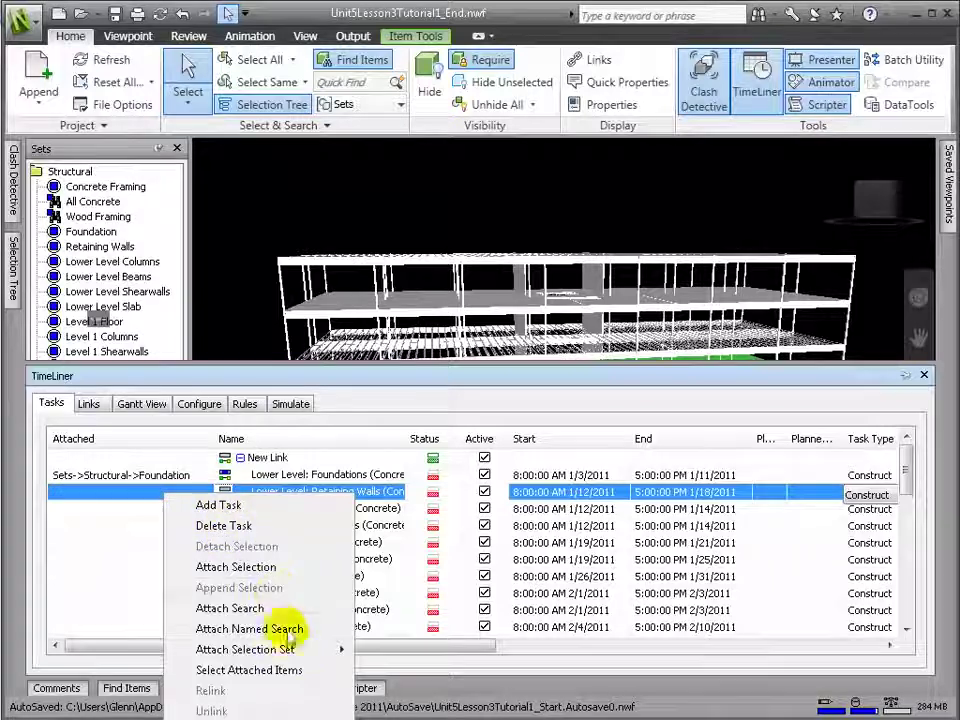
pyautogui.moveTo(295, 651)
pyautogui.moveTo(390, 652)
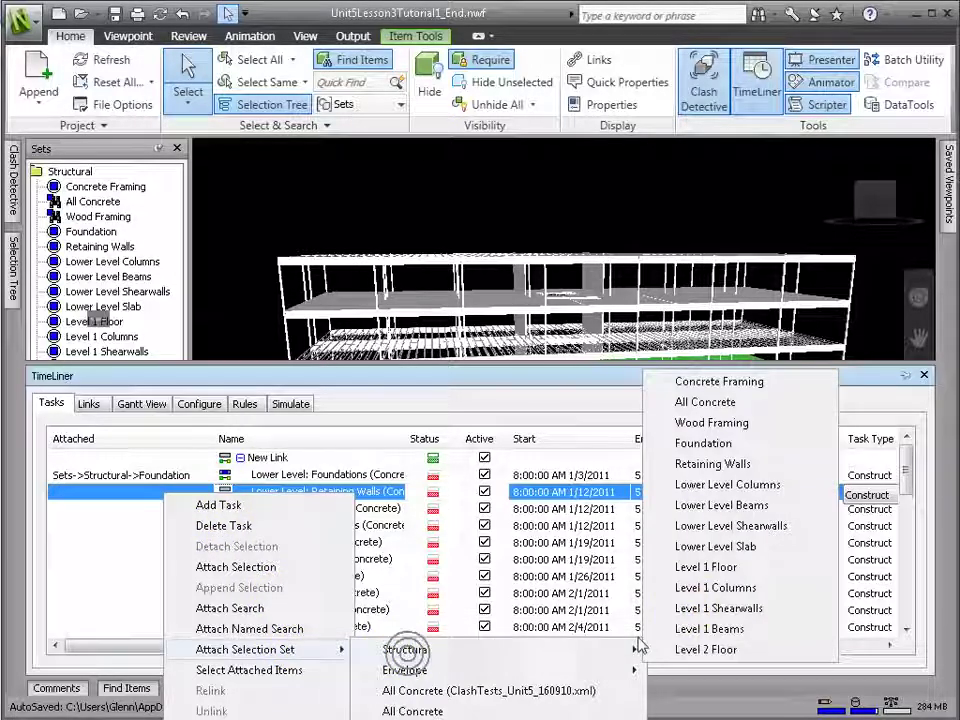
pyautogui.click(712, 463)
# Attach the Structural sets Lower Level Columns and Lower Level Shearwalls to the Lower Level columns and shearwalls tasks respectively
pyautogui.click(183, 510)
pyautogui.rightClick(183, 511)
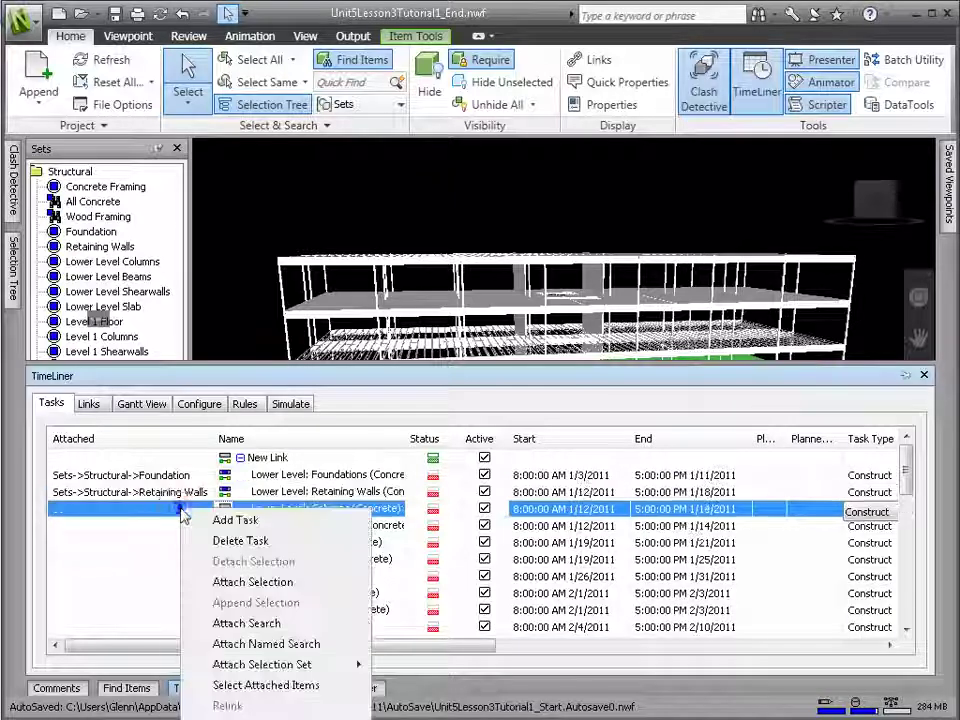
pyautogui.moveTo(288, 668)
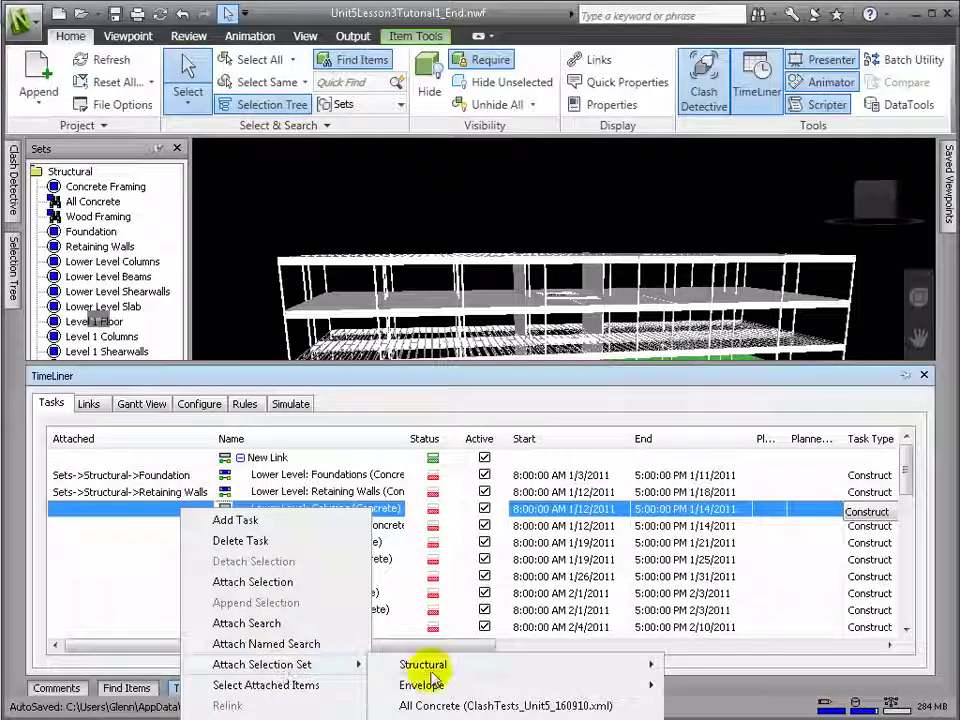
pyautogui.moveTo(426, 665)
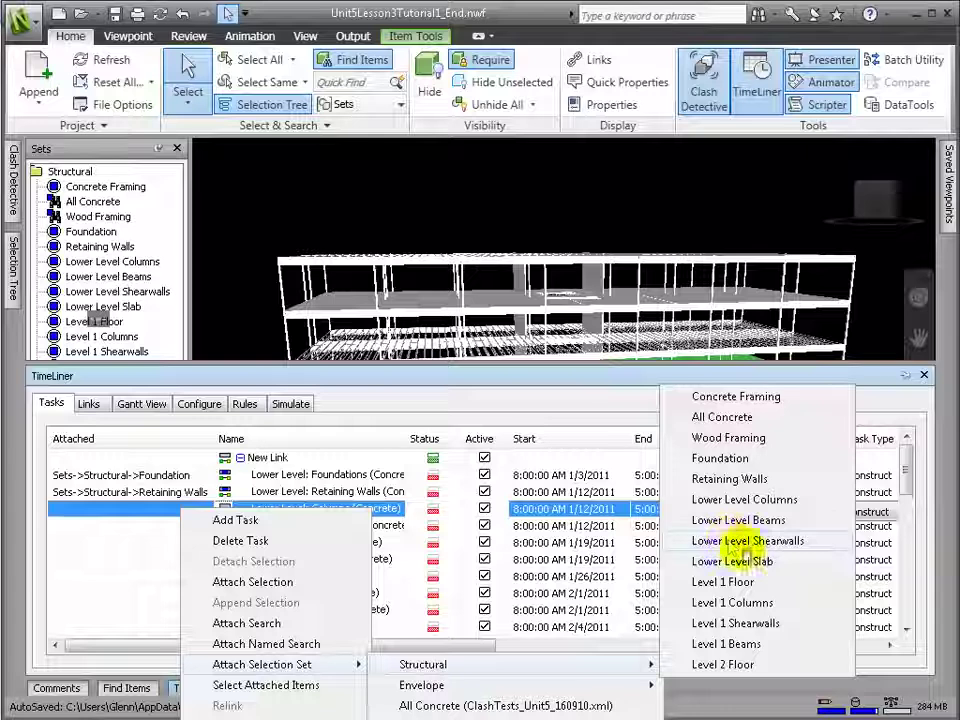
pyautogui.click(752, 502)
pyautogui.rightClick(192, 530)
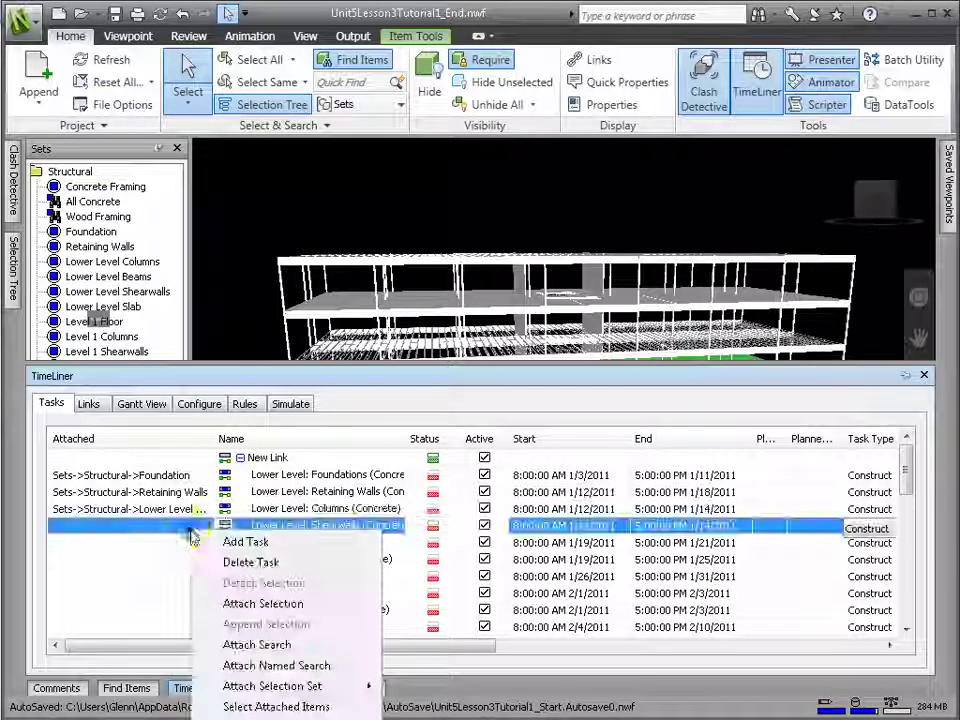
pyautogui.moveTo(313, 688)
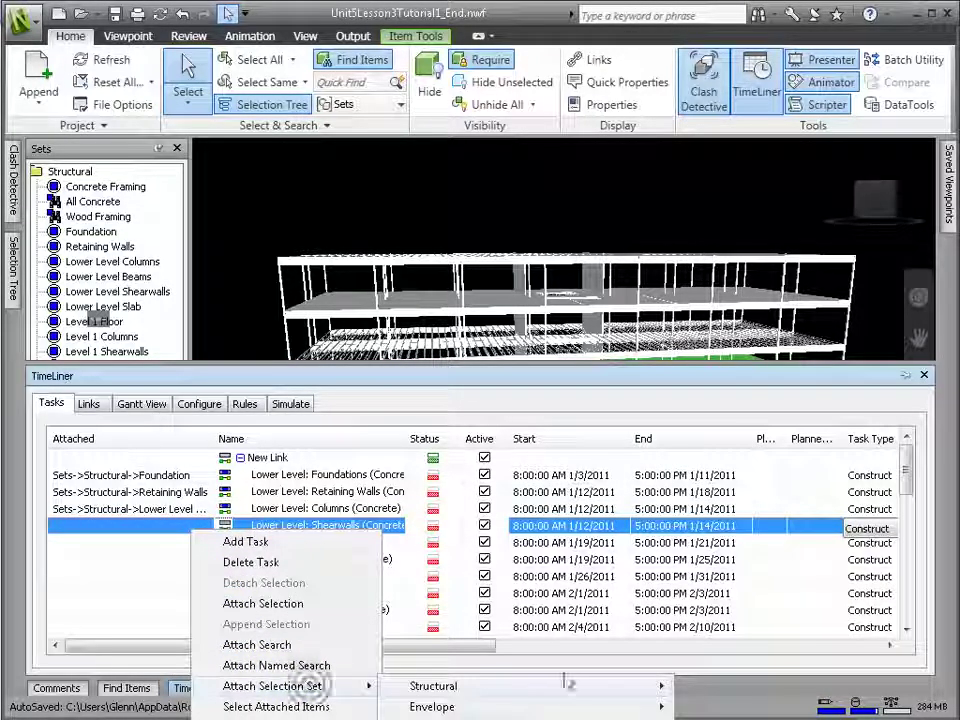
pyautogui.moveTo(582, 690)
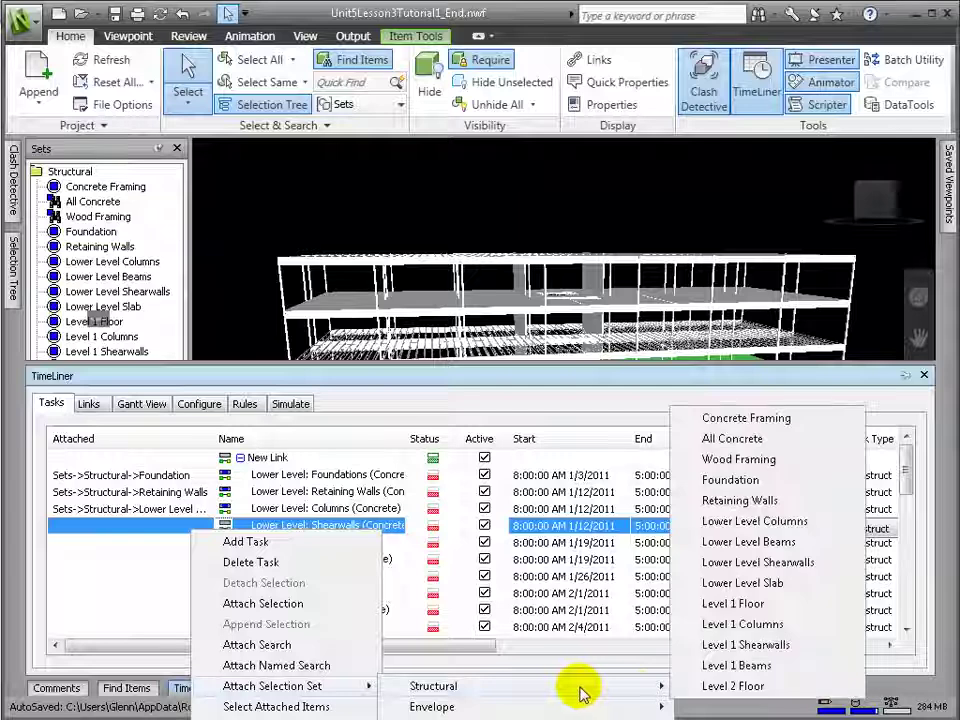
pyautogui.click(760, 562)
# Attach the Structural sets Lower Level Slab and Lower Level Beams to the Lower Level slab and beams tasks respectively
pyautogui.rightClick(182, 541)
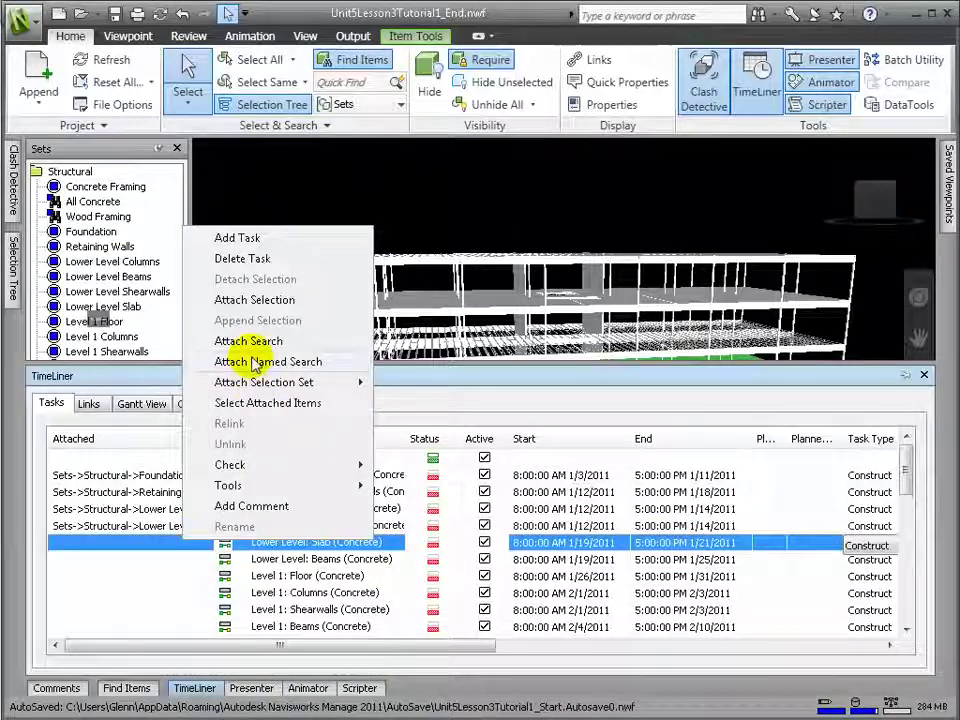
pyautogui.moveTo(260, 381)
pyautogui.moveTo(562, 396)
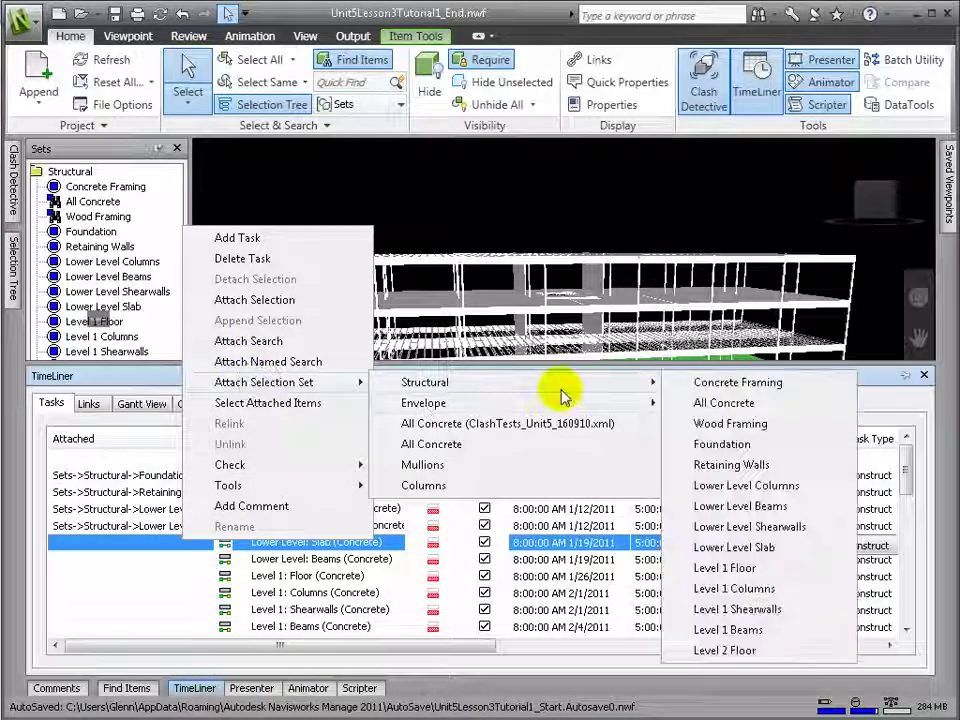
pyautogui.click(734, 548)
pyautogui.rightClick(198, 559)
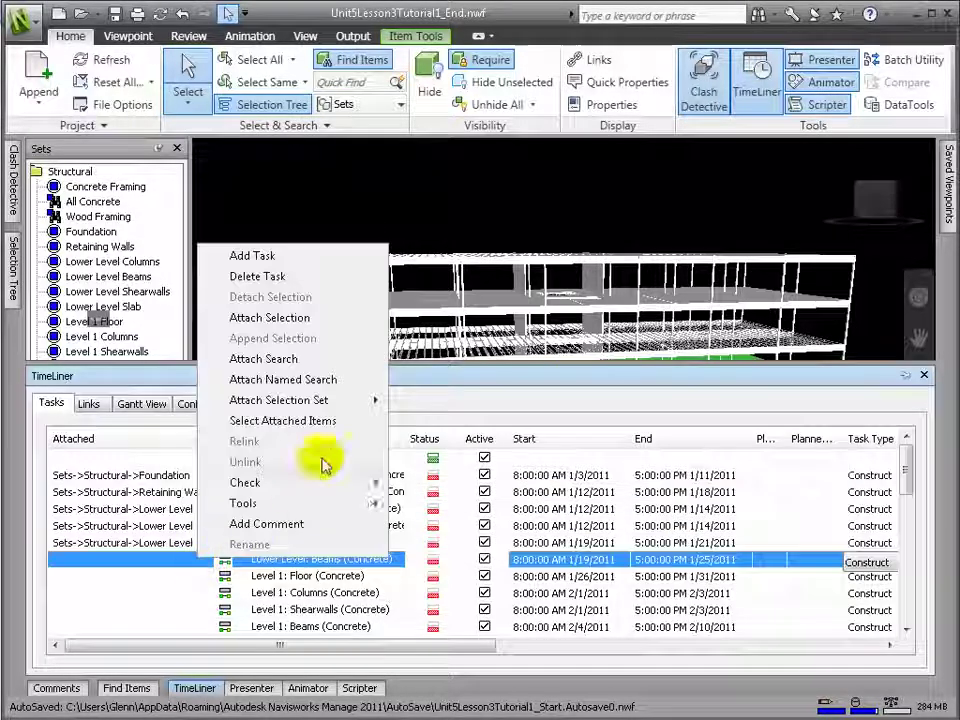
pyautogui.moveTo(334, 406)
pyautogui.moveTo(494, 408)
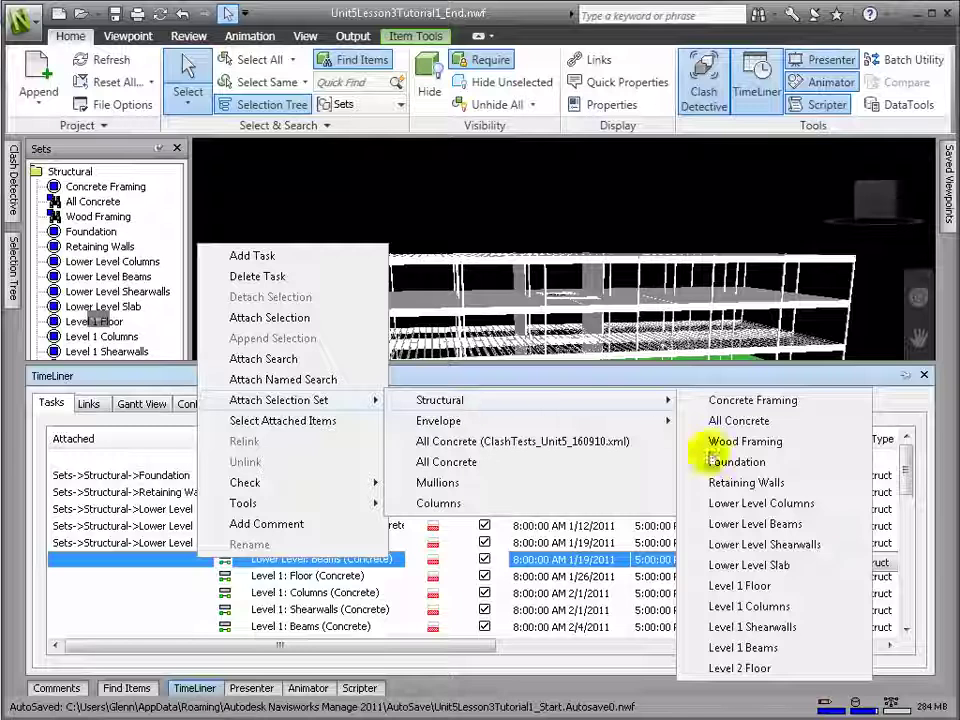
pyautogui.click(740, 522)
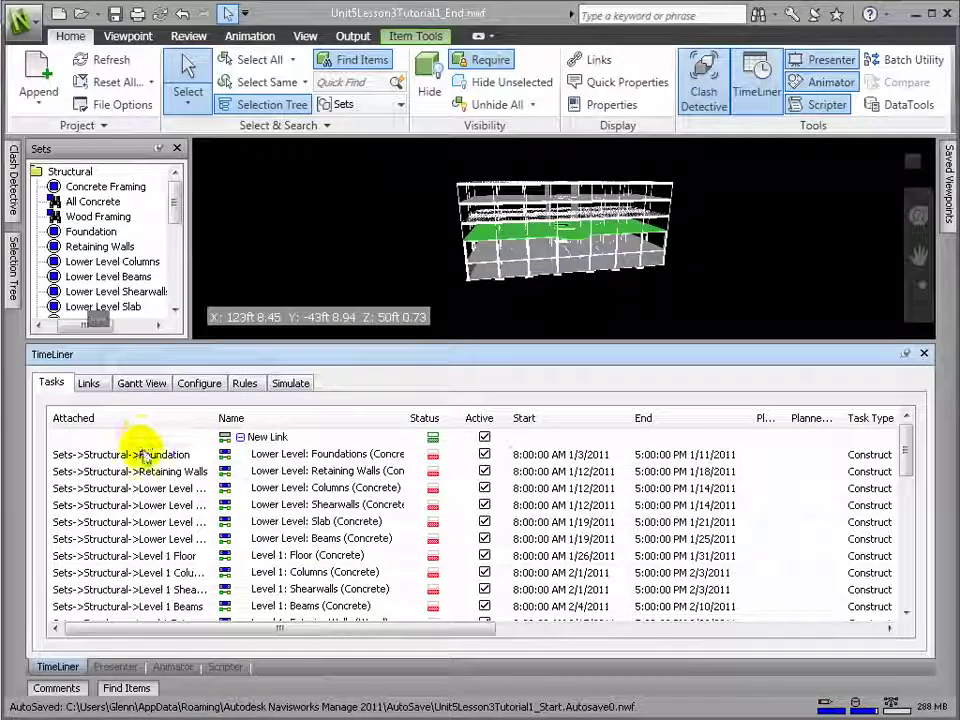
# Review the tasks' attached sets and move the Task Type column between the Attached and Name columns
pyautogui.click(135, 452)
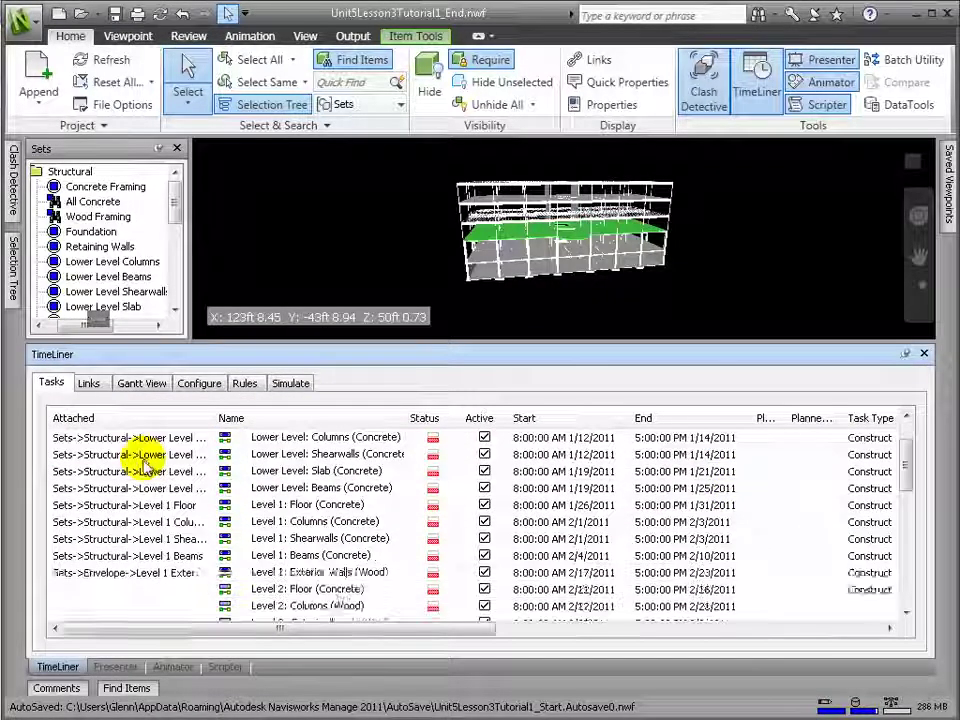
pyautogui.scroll(-1, 145, 458)
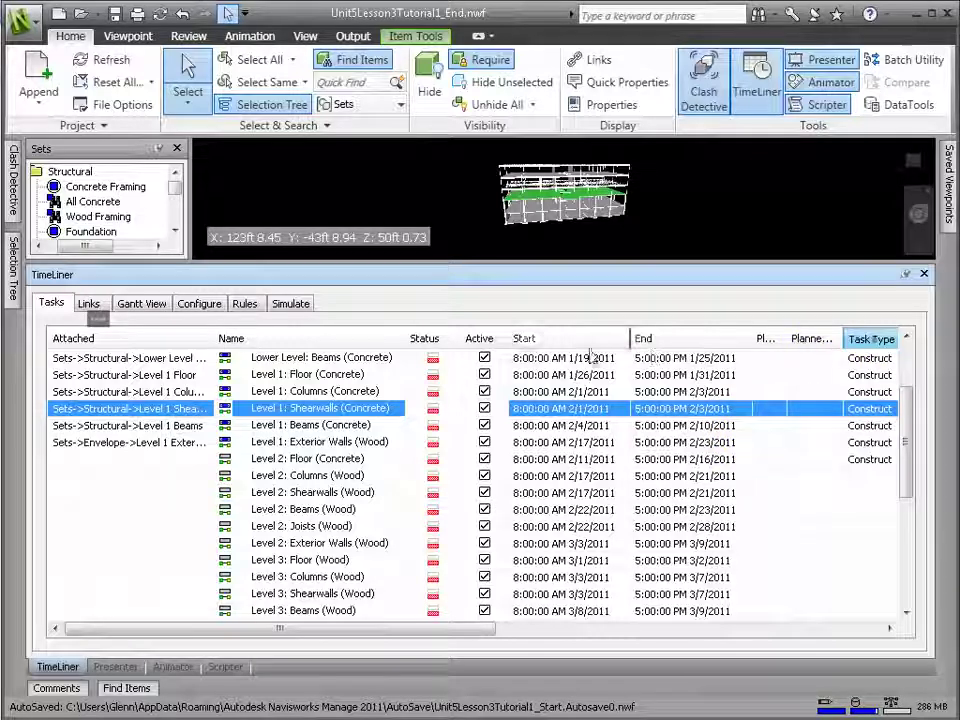
pyautogui.moveTo(591, 355); pyautogui.dragTo(281, 360)
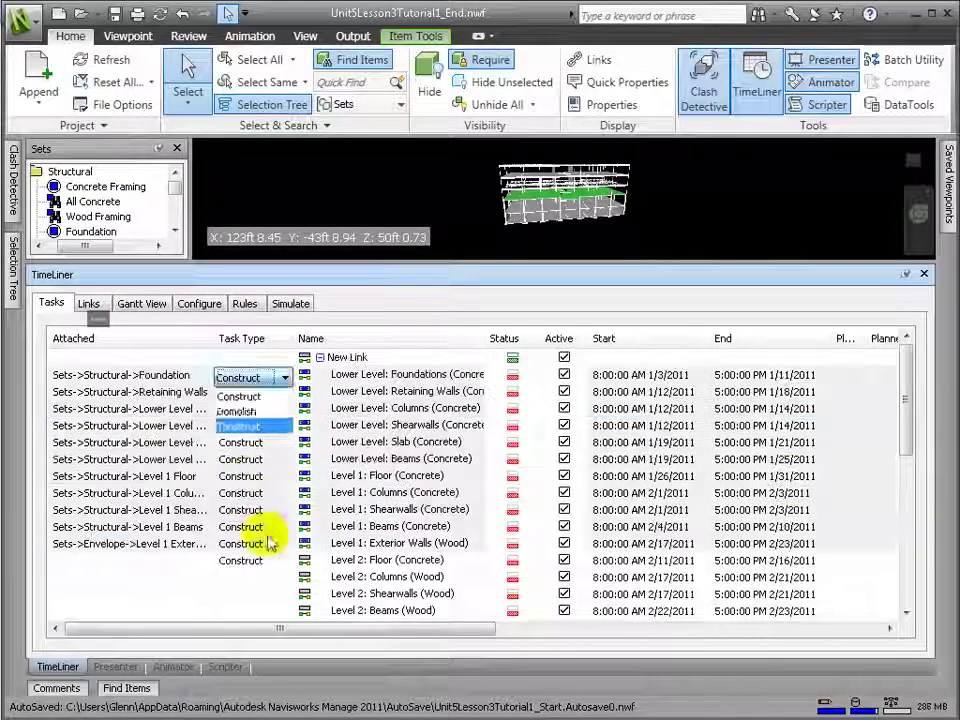
# Set the task type to Construct for all tasks from Lower Level: Foundations through Level 1: Exterior Walls
pyautogui.click(268, 545)
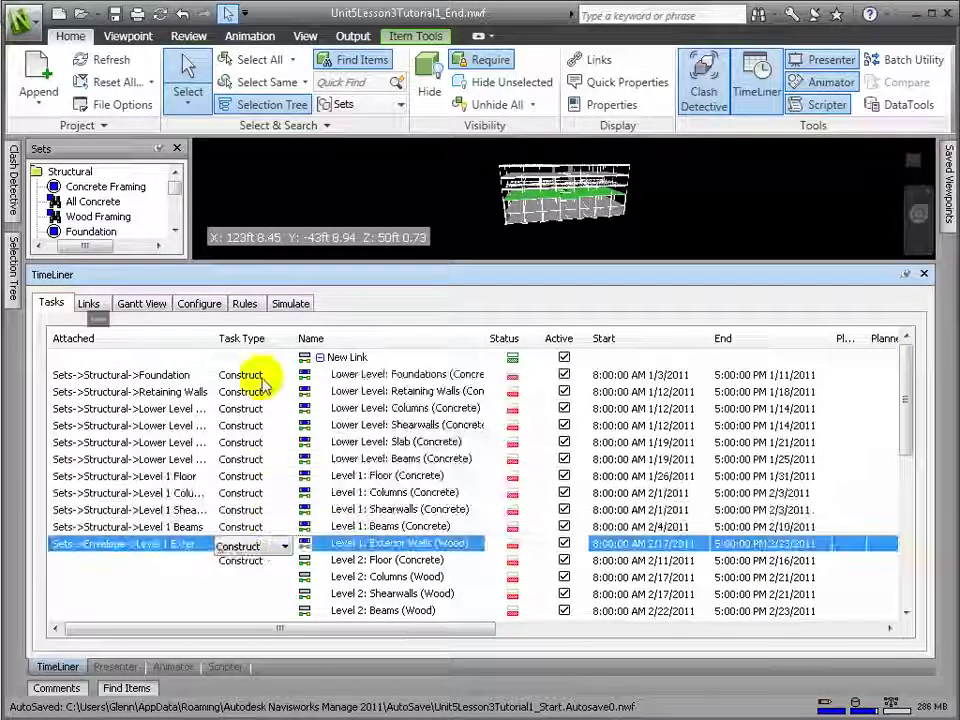
pyautogui.keyDown('shift'); pyautogui.click(265, 380); pyautogui.keyUp('shift')
pyautogui.click(285, 378)
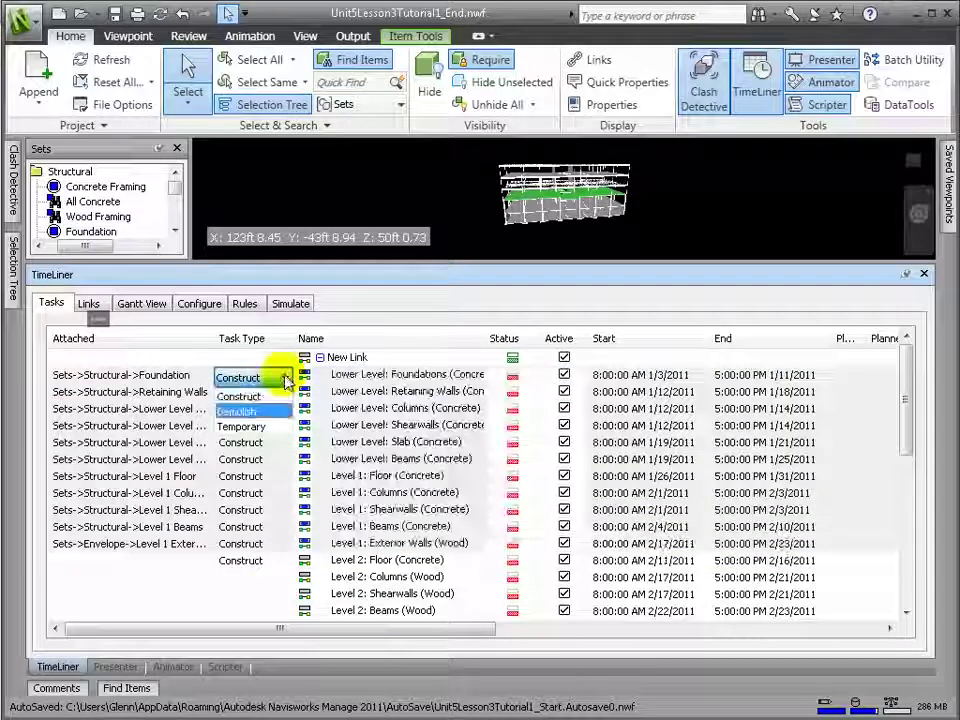
pyautogui.click(268, 396)
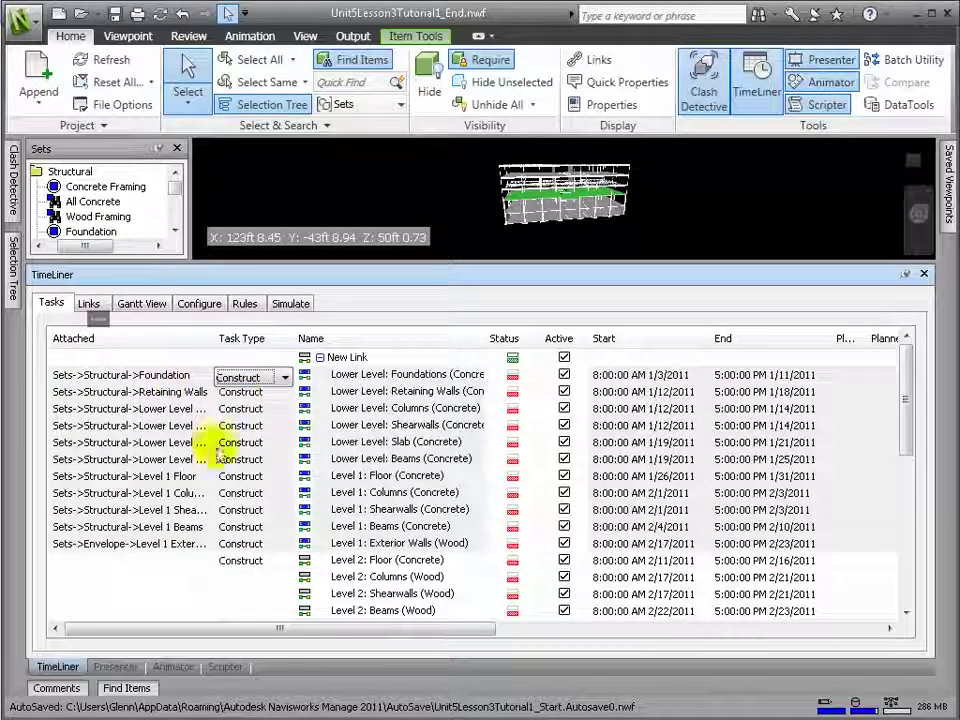
pyautogui.click(242, 580)
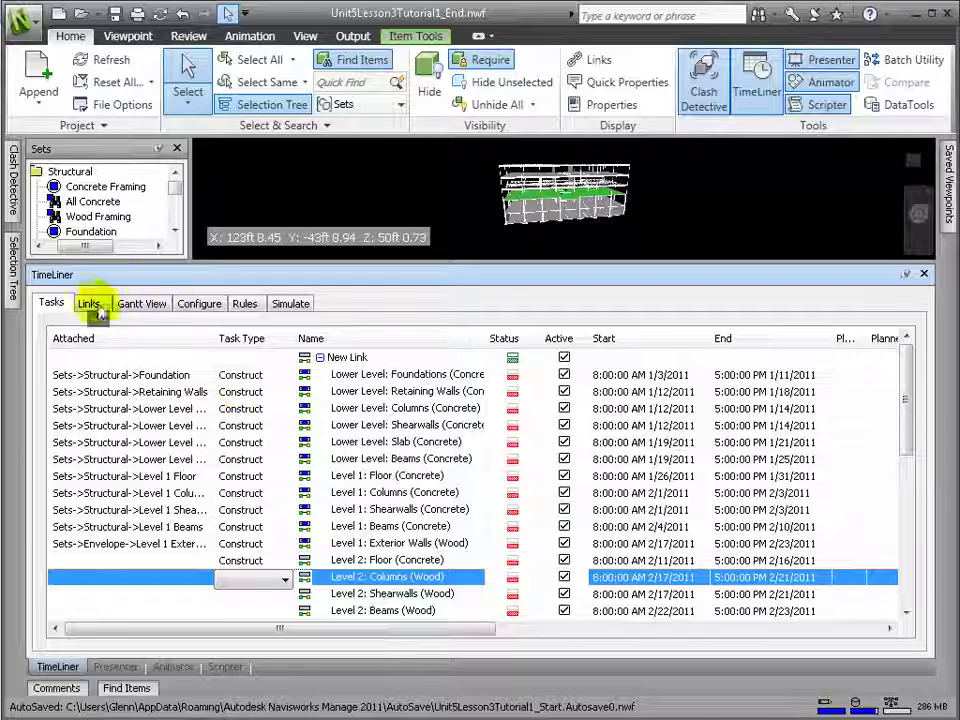
# Review the TimeLiner schedule links and the Gantt chart of the actual task dates
pyautogui.click(90, 305)
pyautogui.click(137, 304)
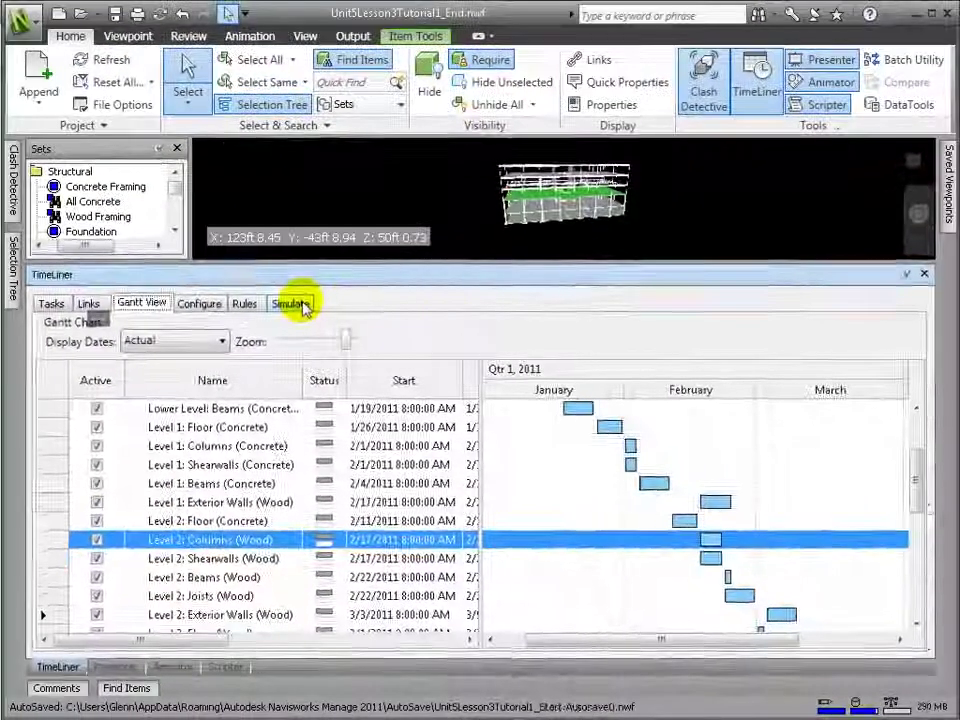
# Set the simulation's interval size to 10 percent and its playback duration to 15 seconds
pyautogui.click(663, 303)
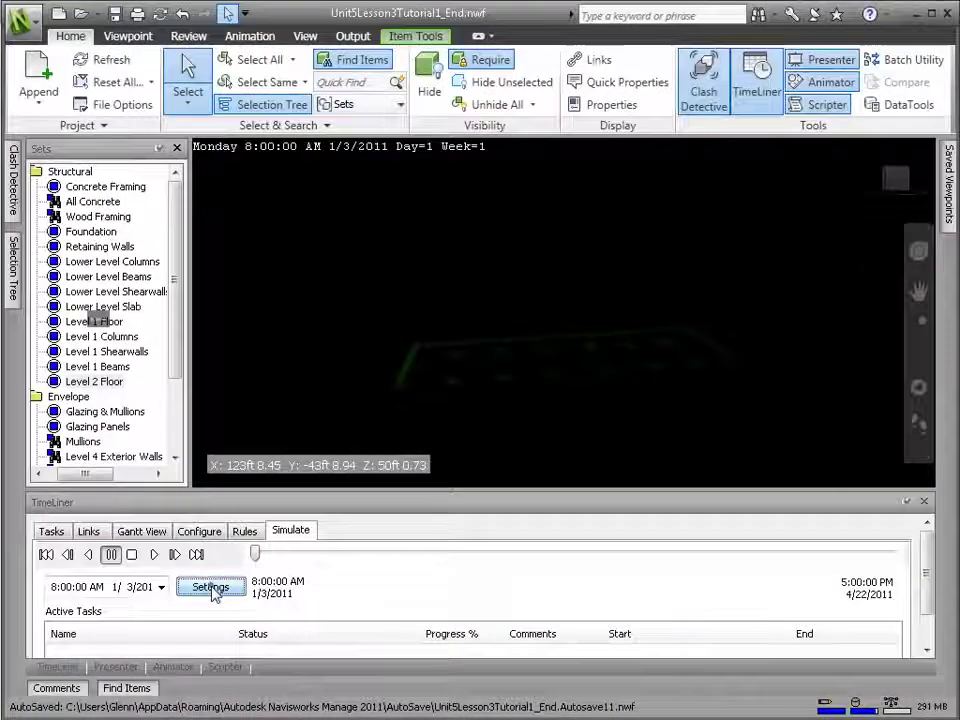
pyautogui.click(211, 587)
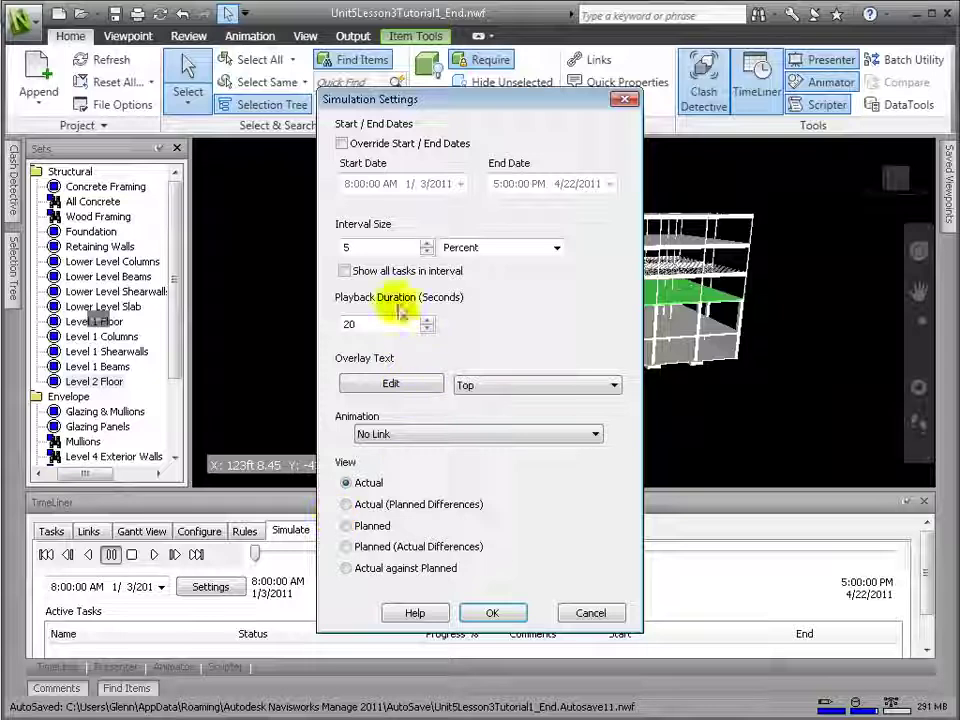
pyautogui.click(431, 243)
pyautogui.click(428, 244)
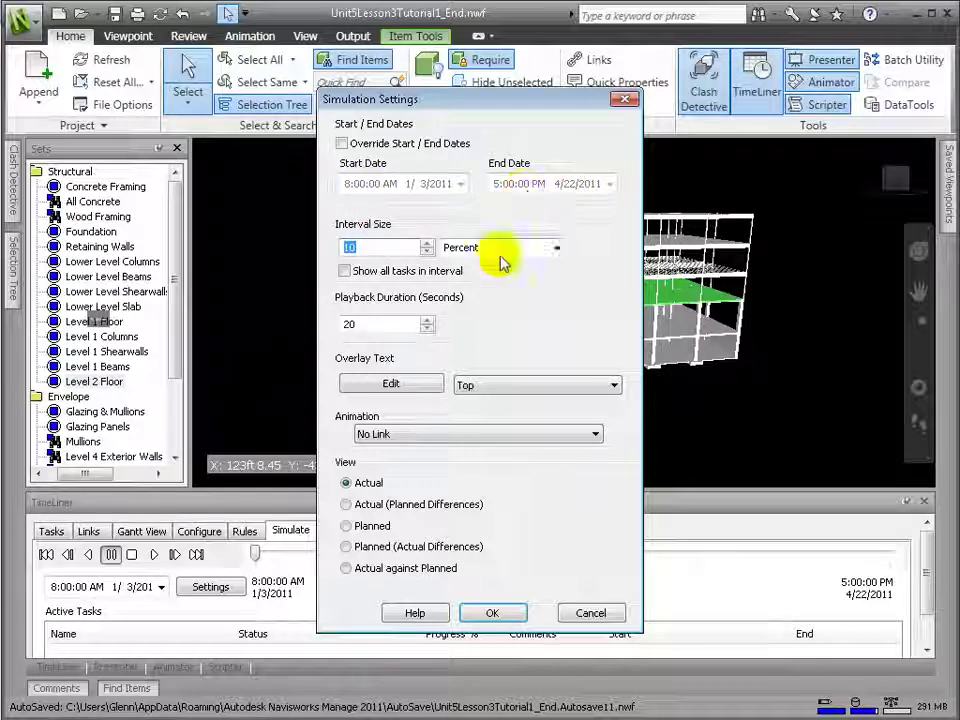
pyautogui.moveTo(375, 321); pyautogui.dragTo(330, 328)
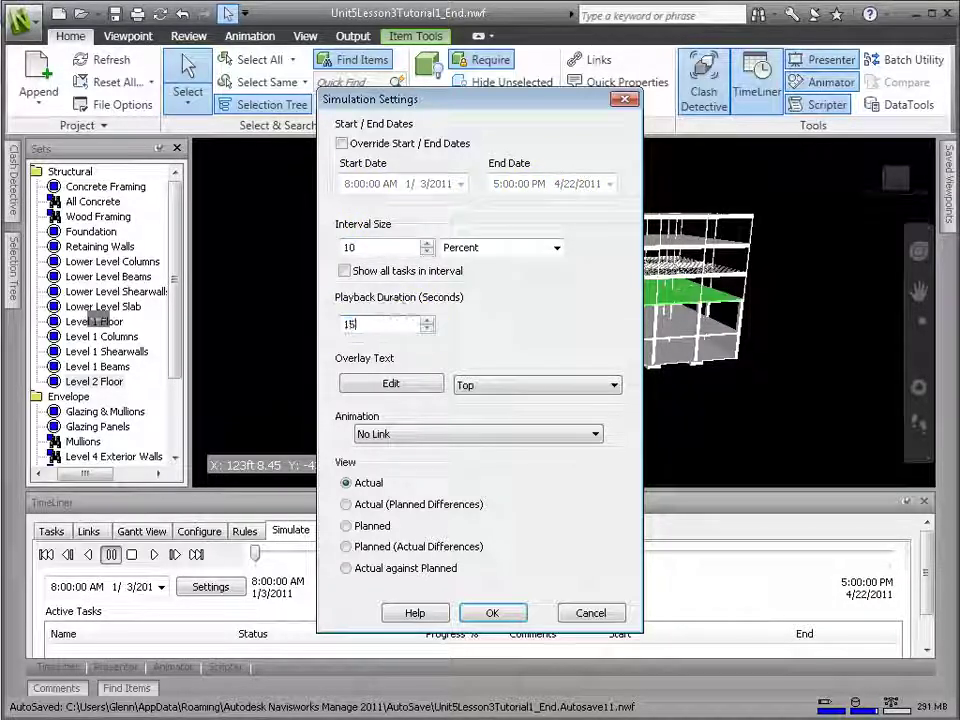
pyautogui.press('Return')
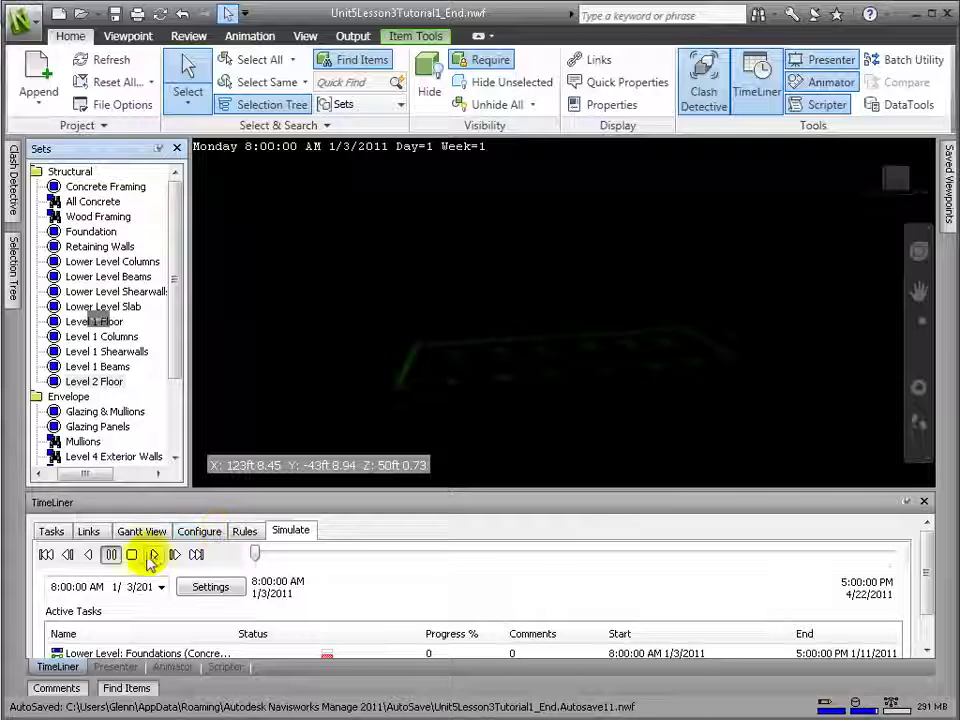
# Play the construction schedule simulation in the model view, and stop it to return to the start date
pyautogui.click(153, 555)
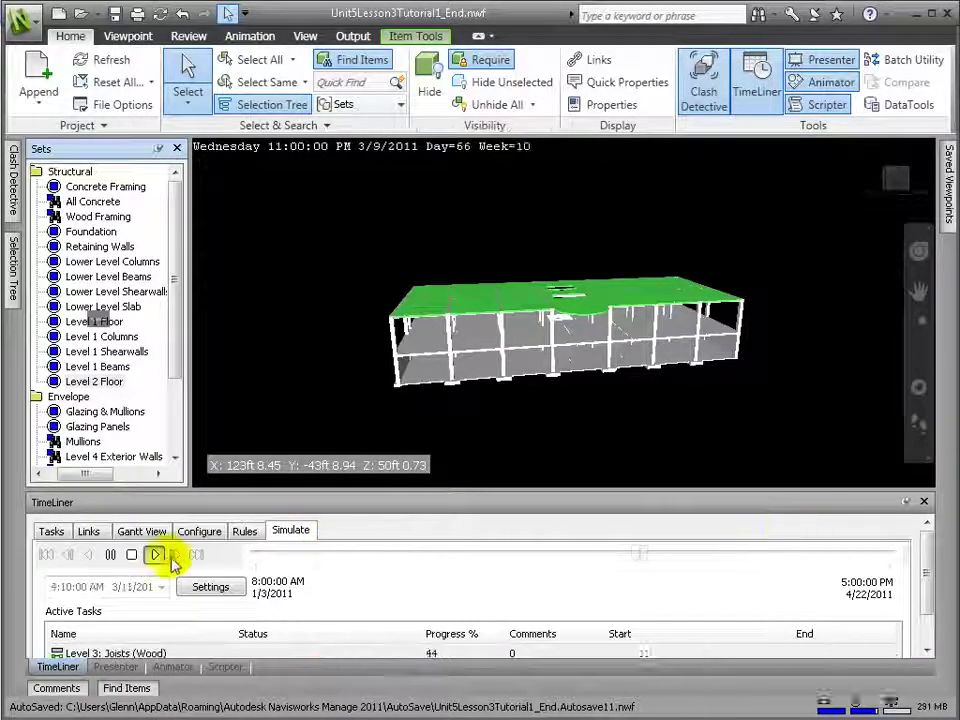
pyautogui.click(131, 556)
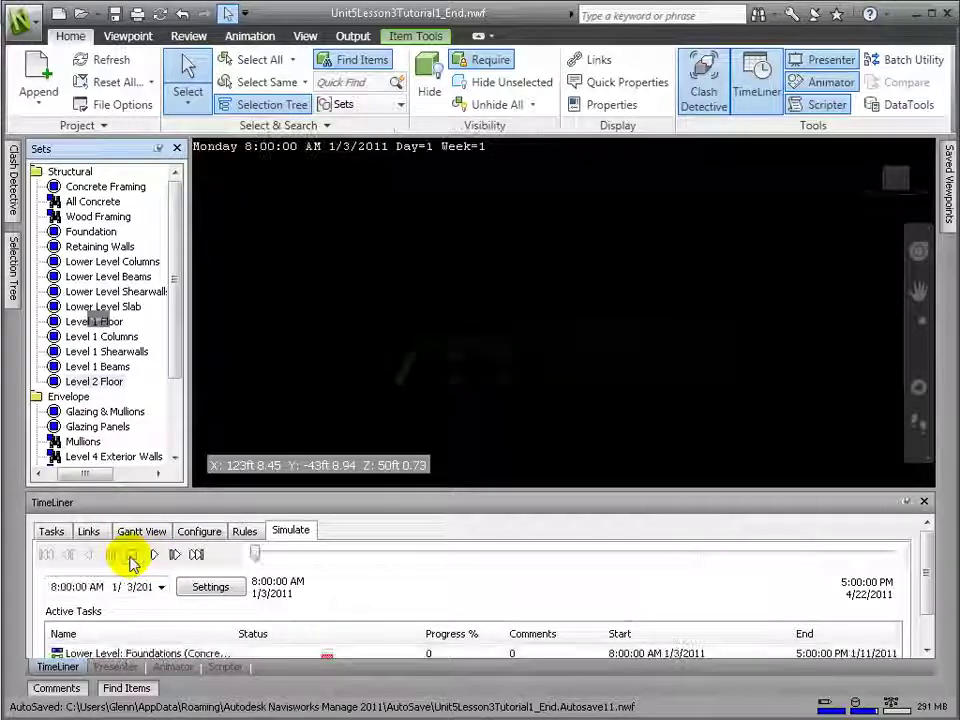